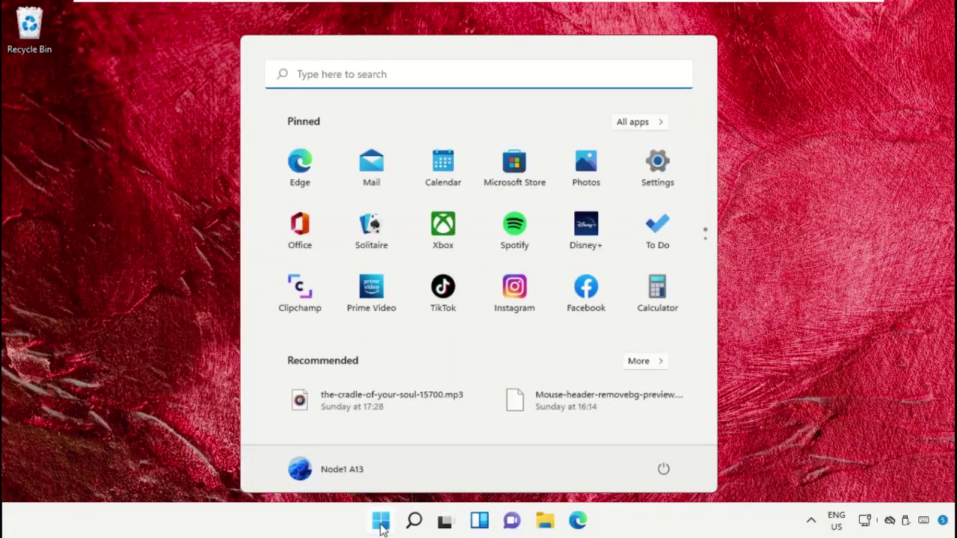
Launch Task Manager from the Start search and open its File menu.
{"action": "type", "text": "task mana"}
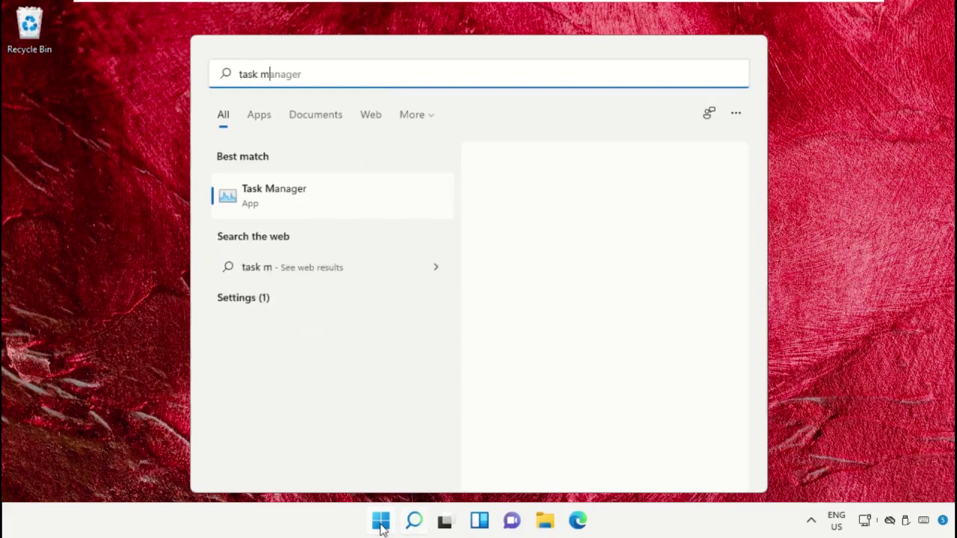
{"action": "left_click", "coordinate": [291, 197]}
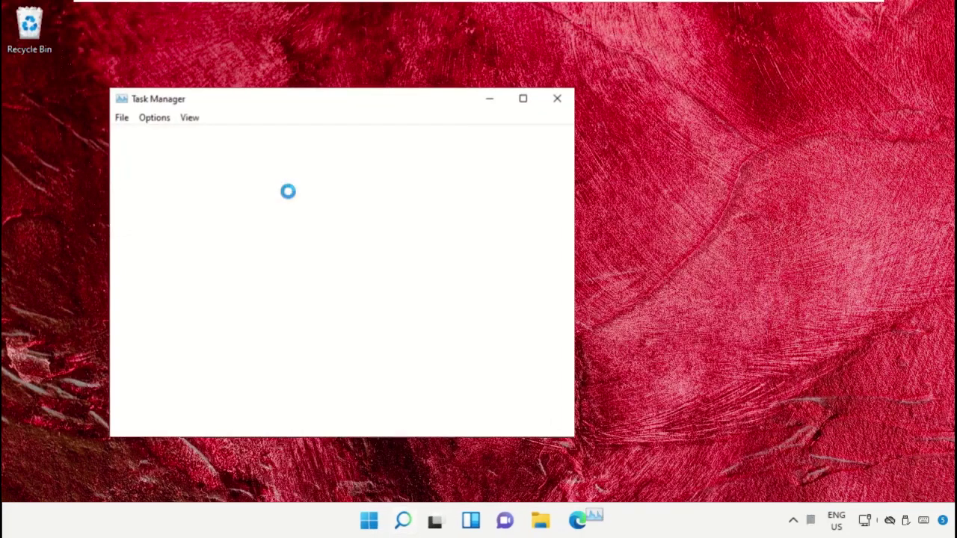
{"action": "left_click", "coordinate": [121, 120]}
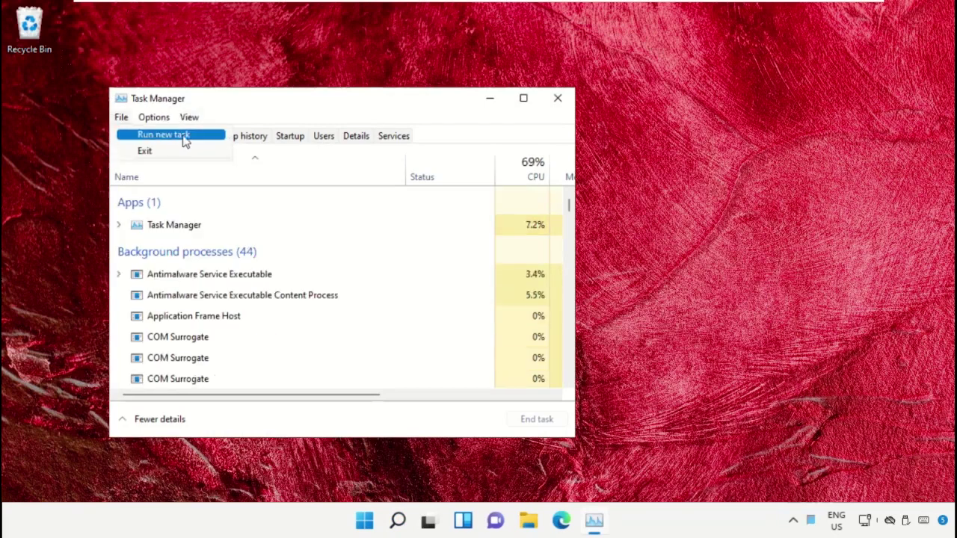
Start a new task and browse into the Local Disk (C:) drive.
{"action": "left_click", "coordinate": [208, 142]}
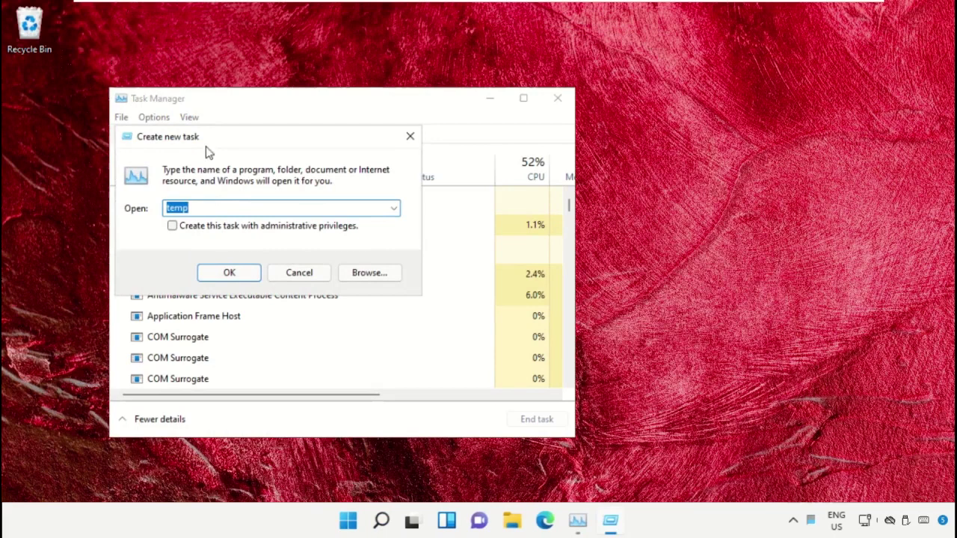
{"action": "left_click", "coordinate": [366, 273]}
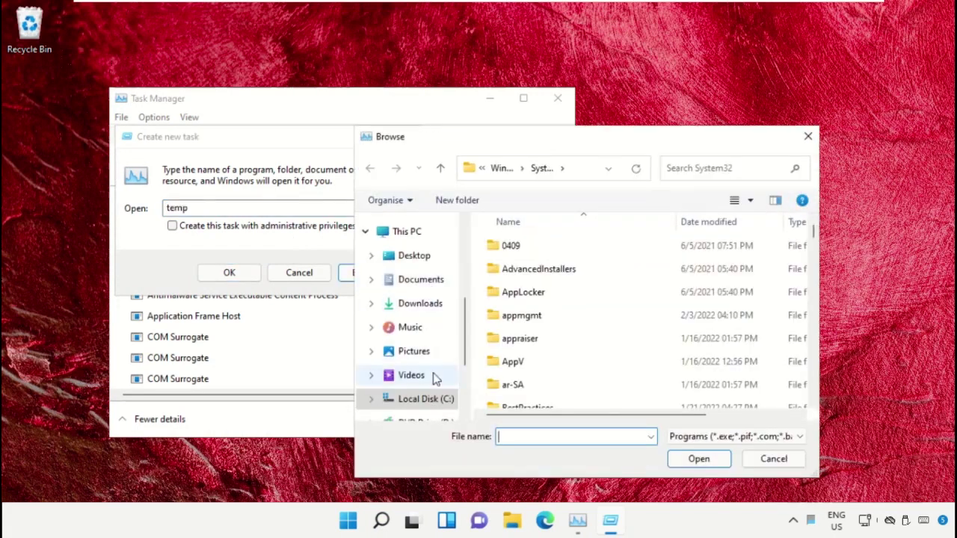
{"action": "scroll", "coordinate": [413, 404], "scroll_direction": "down", "scroll_amount": 1}
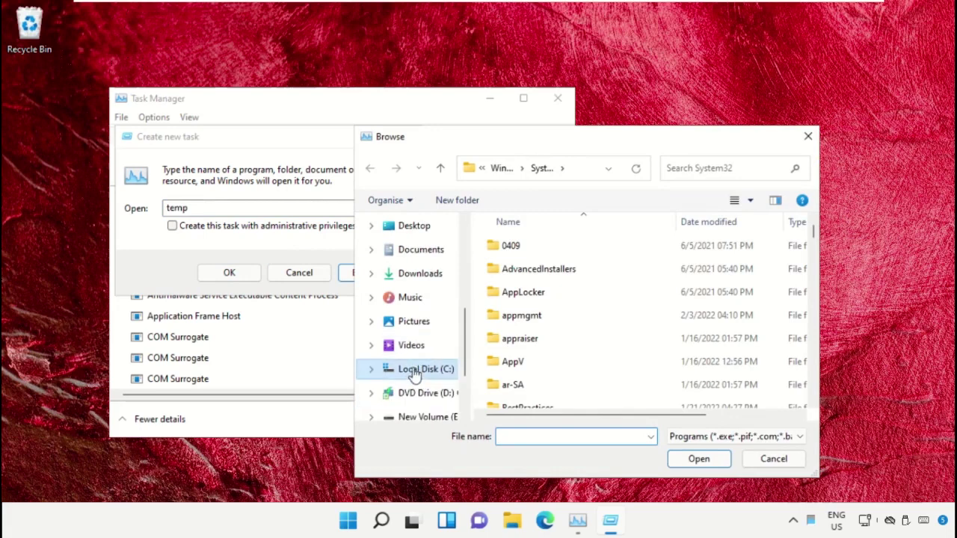
{"action": "left_click", "coordinate": [415, 370]}
{"action": "scroll", "coordinate": [415, 322], "scroll_direction": "up", "scroll_amount": 2}
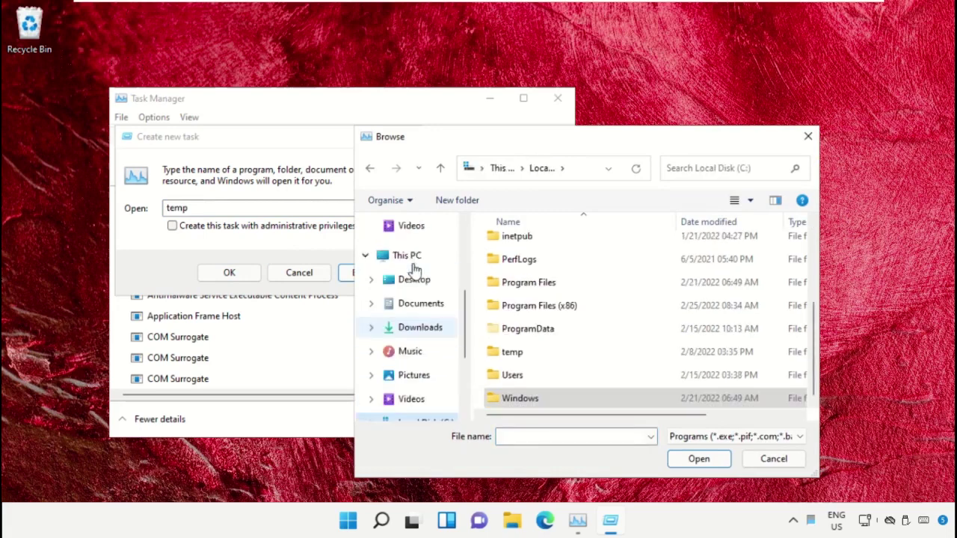
{"action": "left_click", "coordinate": [409, 257]}
{"action": "scroll", "coordinate": [567, 317], "scroll_direction": "up", "scroll_amount": 1}
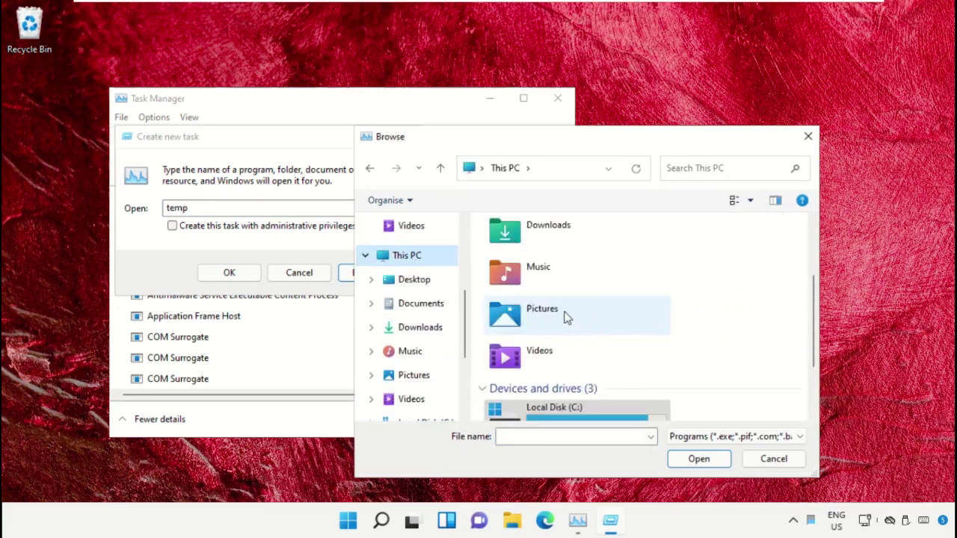
{"action": "scroll", "coordinate": [591, 329], "scroll_direction": "down", "scroll_amount": 2}
{"action": "double_click", "coordinate": [593, 319]}
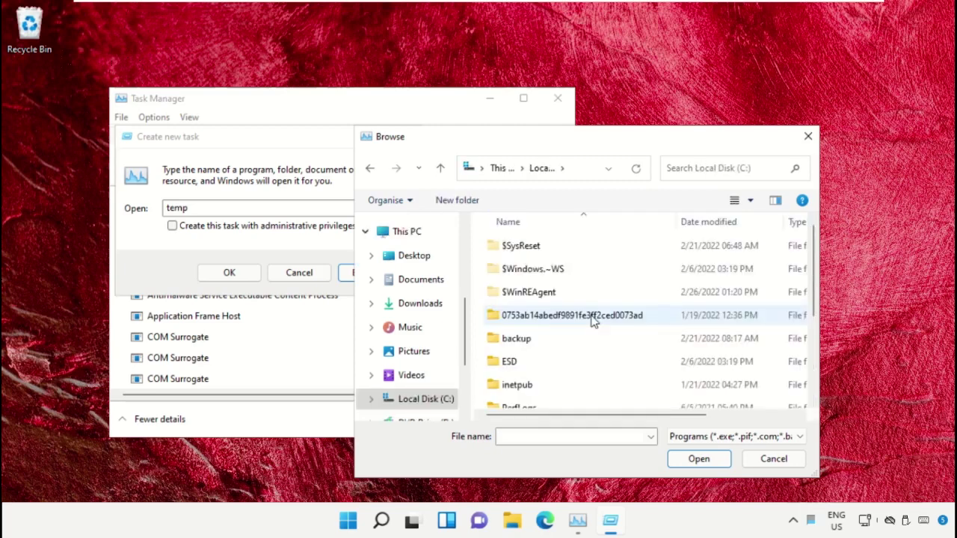
Go into Windows > System32 and pick cmd.exe as the program to run.
{"action": "scroll", "coordinate": [562, 284], "scroll_direction": "down", "scroll_amount": 2}
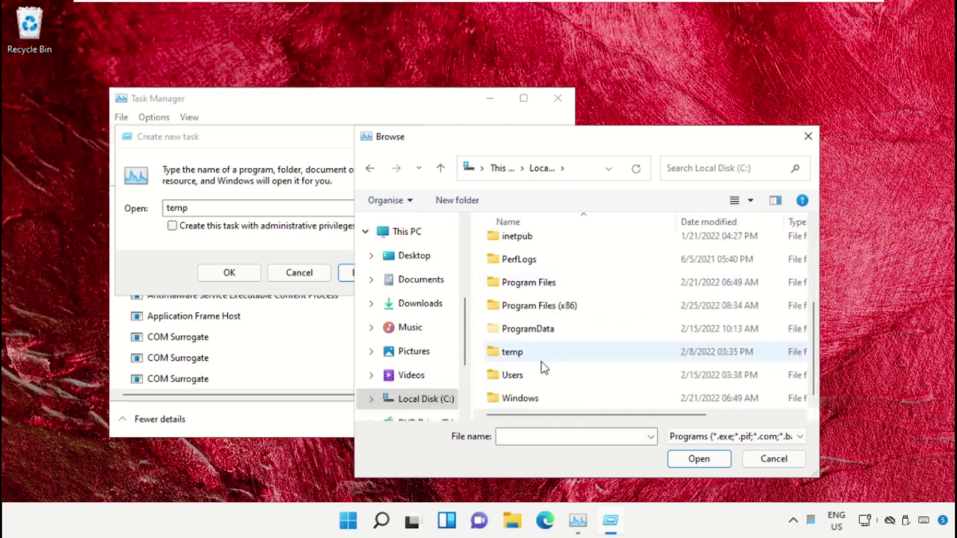
{"action": "double_click", "coordinate": [528, 401]}
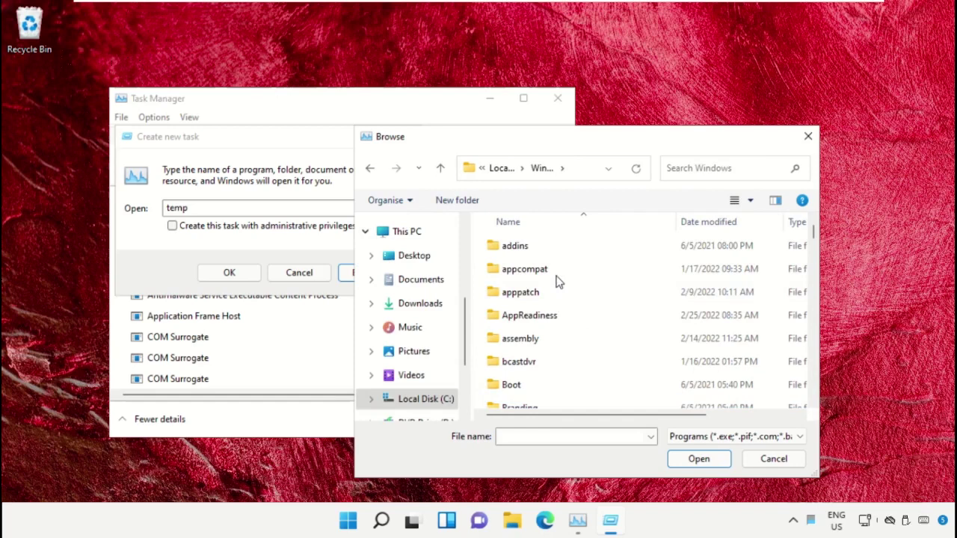
{"action": "scroll", "coordinate": [556, 277], "scroll_direction": "down", "scroll_amount": 3}
{"action": "scroll", "coordinate": [558, 299], "scroll_direction": "down", "scroll_amount": 15}
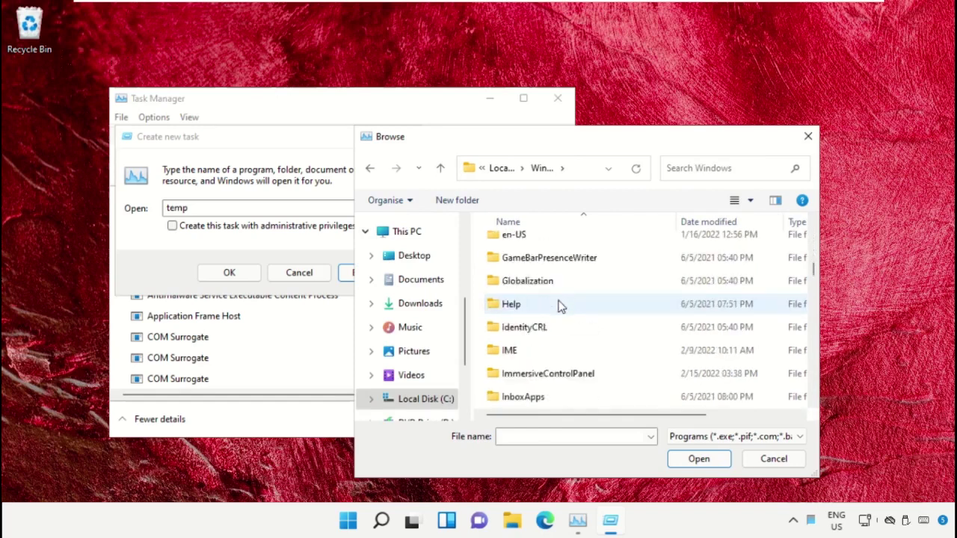
{"action": "scroll", "coordinate": [552, 358], "scroll_direction": "down", "scroll_amount": 5}
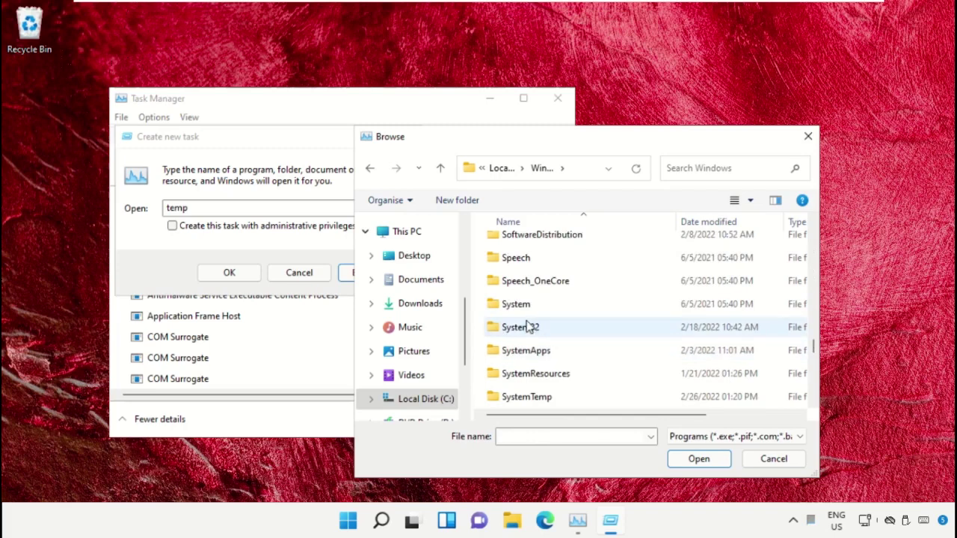
{"action": "double_click", "coordinate": [529, 326]}
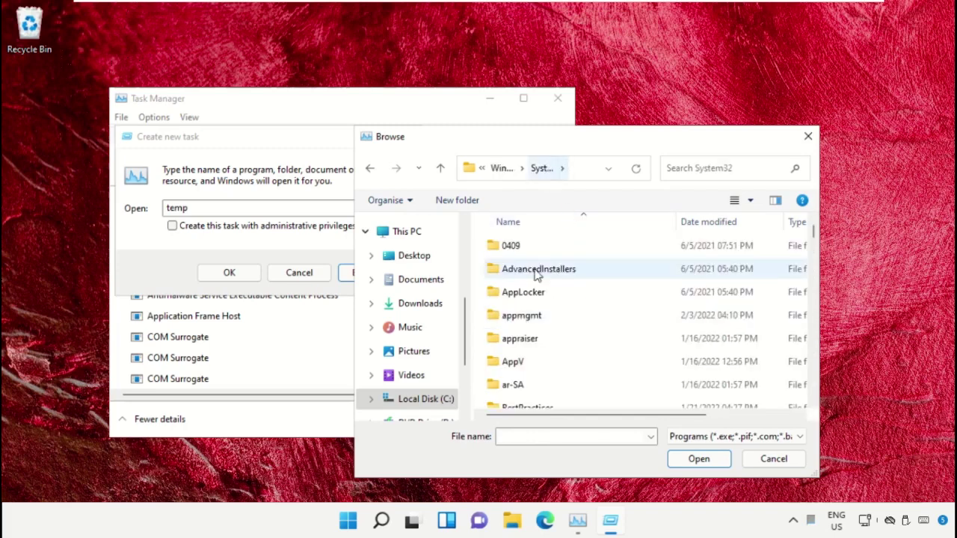
{"action": "scroll", "coordinate": [566, 334], "scroll_direction": "down", "scroll_amount": 2}
{"action": "scroll", "coordinate": [563, 334], "scroll_direction": "down", "scroll_amount": 10}
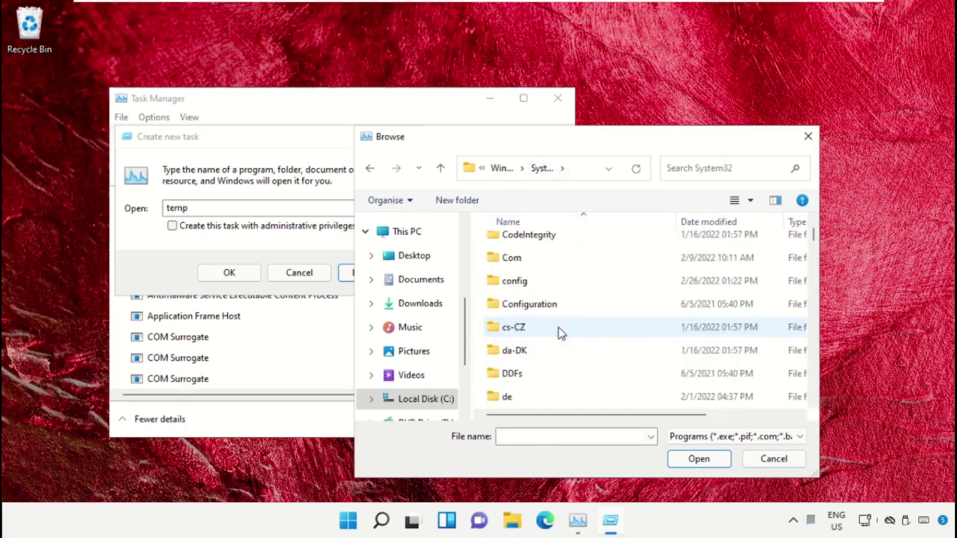
{"action": "scroll", "coordinate": [562, 328], "scroll_direction": "down", "scroll_amount": 5}
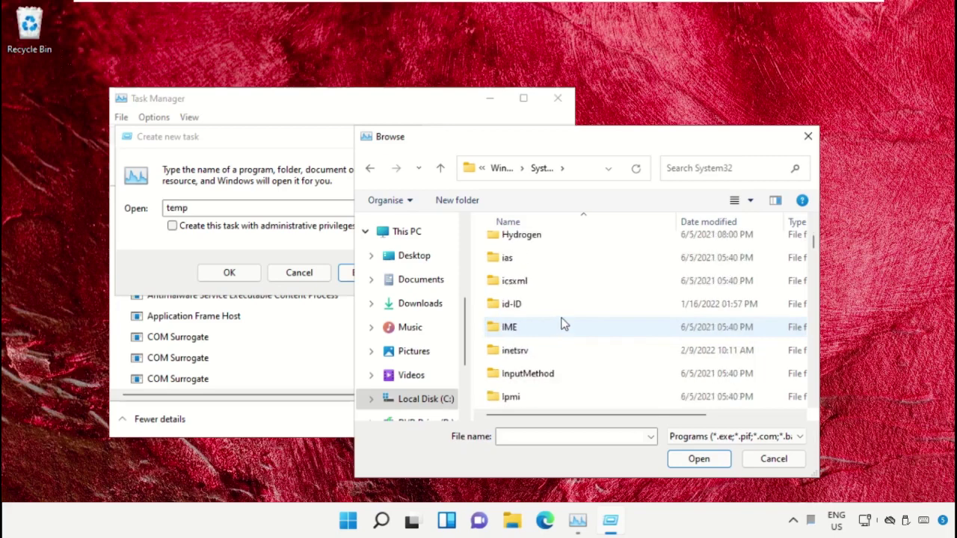
{"action": "type", "text": "cmd.exe"}
{"action": "scroll", "coordinate": [564, 323], "scroll_direction": "up", "scroll_amount": 1}
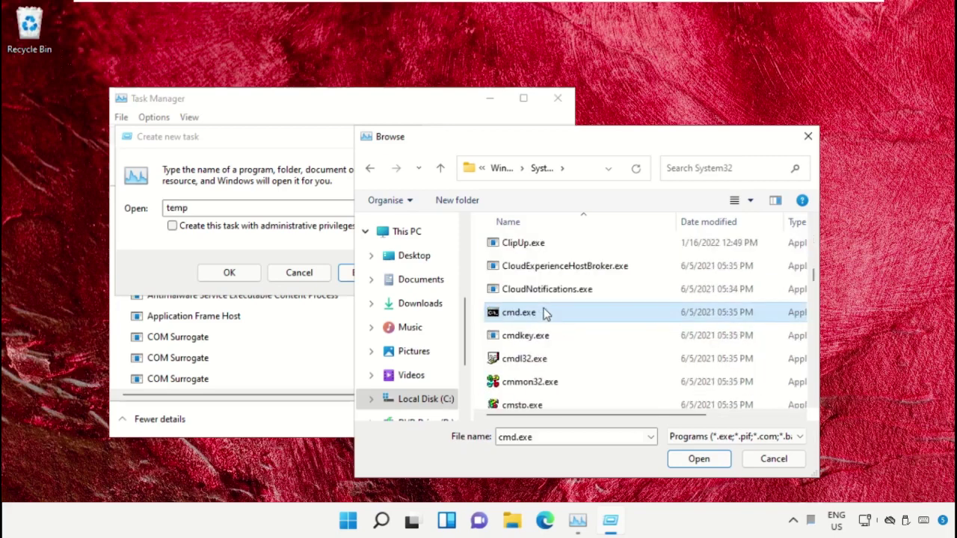
{"action": "left_click", "coordinate": [687, 465]}
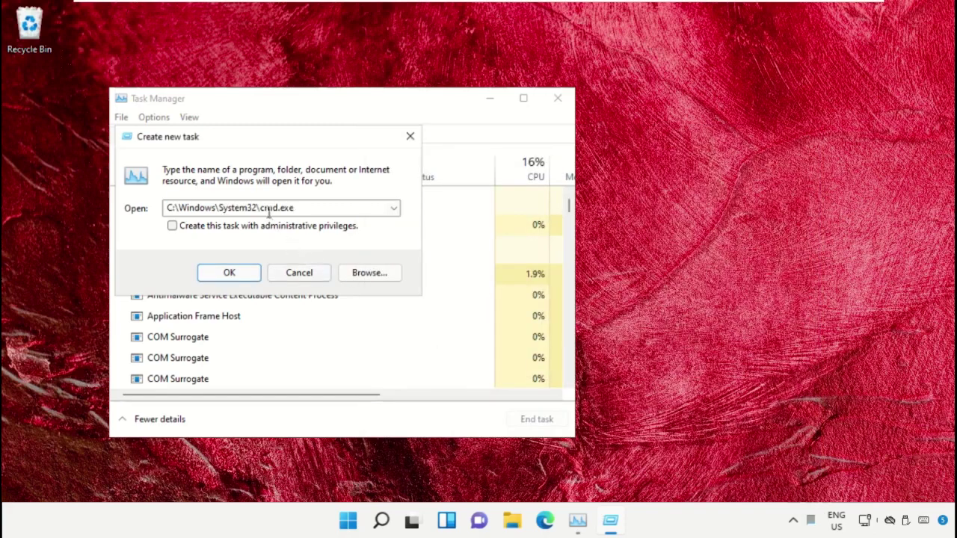
Run cmd.exe with administrative privileges and minimize Task Manager.
{"action": "left_click", "coordinate": [172, 227]}
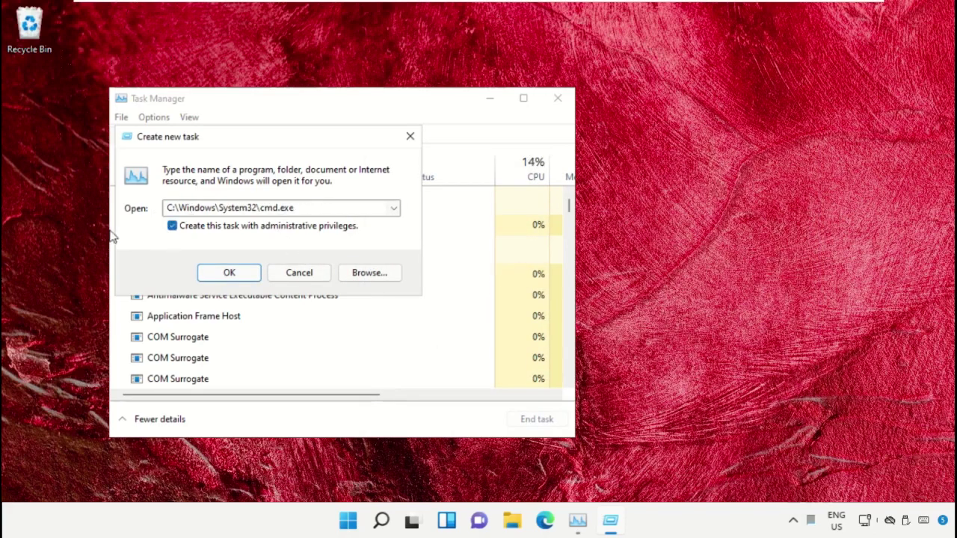
{"action": "left_click", "coordinate": [229, 274]}
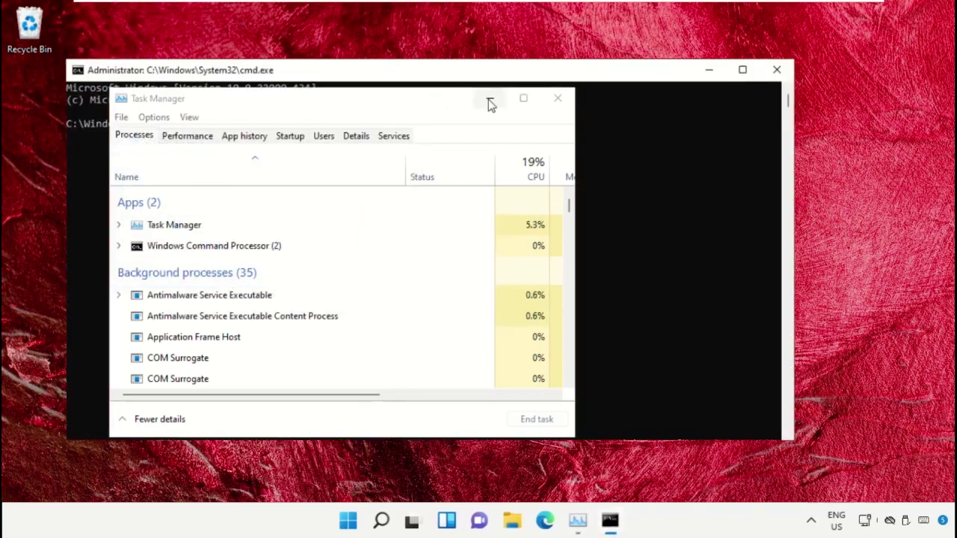
{"action": "left_click", "coordinate": [490, 102]}
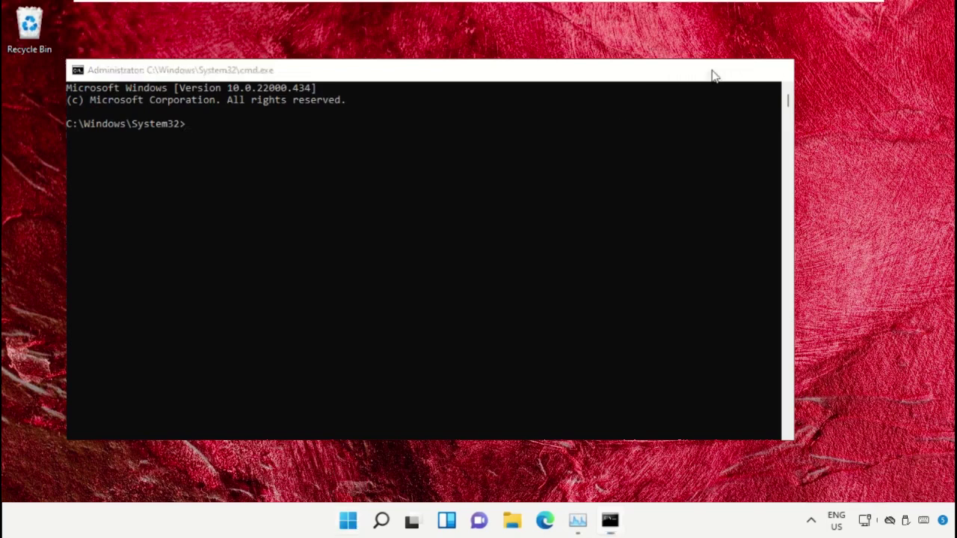
Minimize the console and launch Google Chrome from the Start search.
{"action": "left_click", "coordinate": [712, 71]}
{"action": "left_click", "coordinate": [349, 521]}
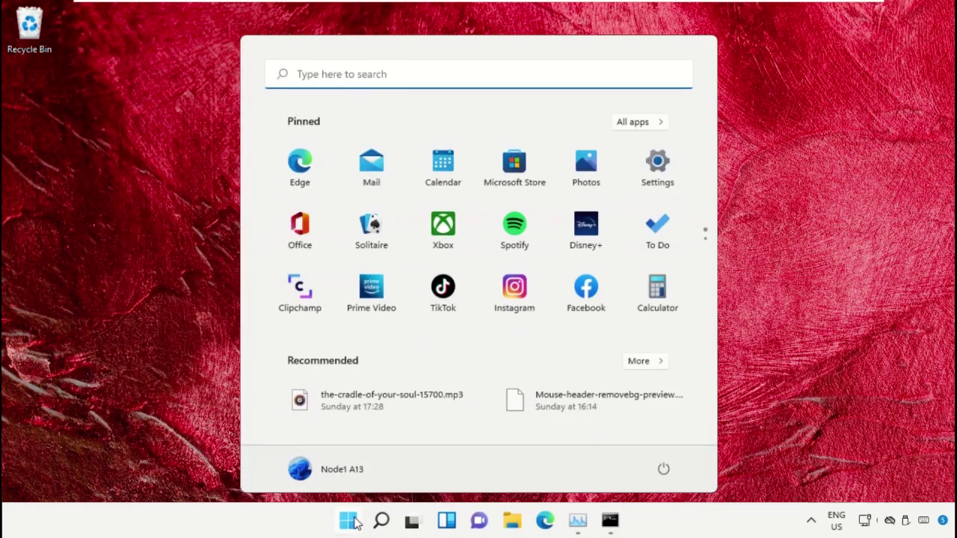
{"action": "type", "text": "Chrome"}
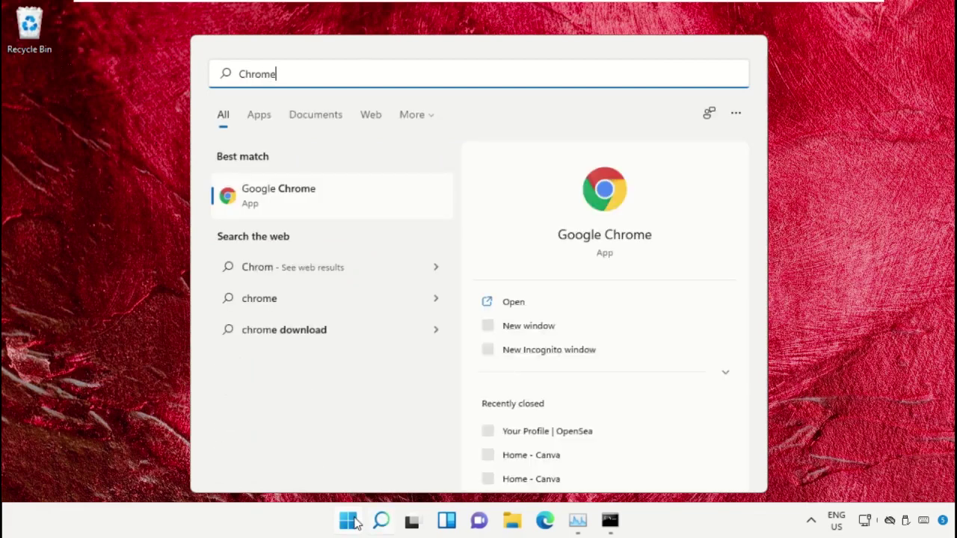
{"action": "left_click", "coordinate": [297, 196]}
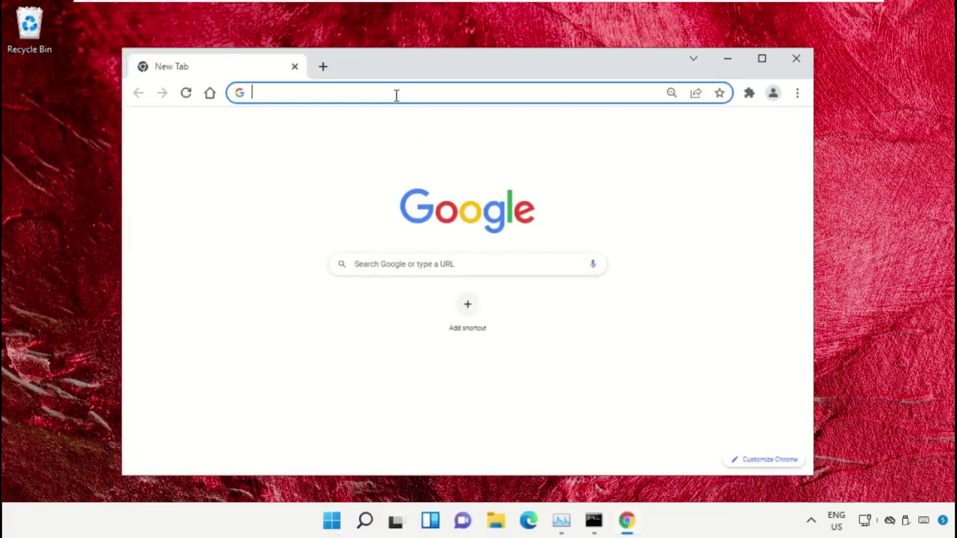
Go to google.com and enter the query 'hows.tech windows commands'.
{"action": "type", "text": "google"}
{"action": "key", "text": "Down"}
{"action": "key", "text": "Down"}
{"action": "key", "text": "Down"}
{"action": "key", "text": "Down"}
{"action": "key", "text": "Down"}
{"action": "key", "text": "Down"}
{"action": "key", "text": "Down"}
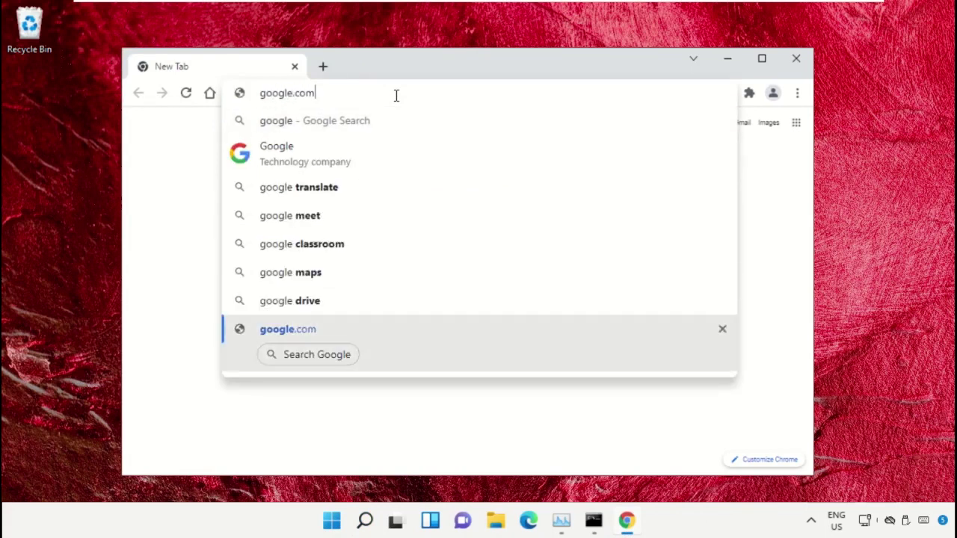
{"action": "key", "text": "Return"}
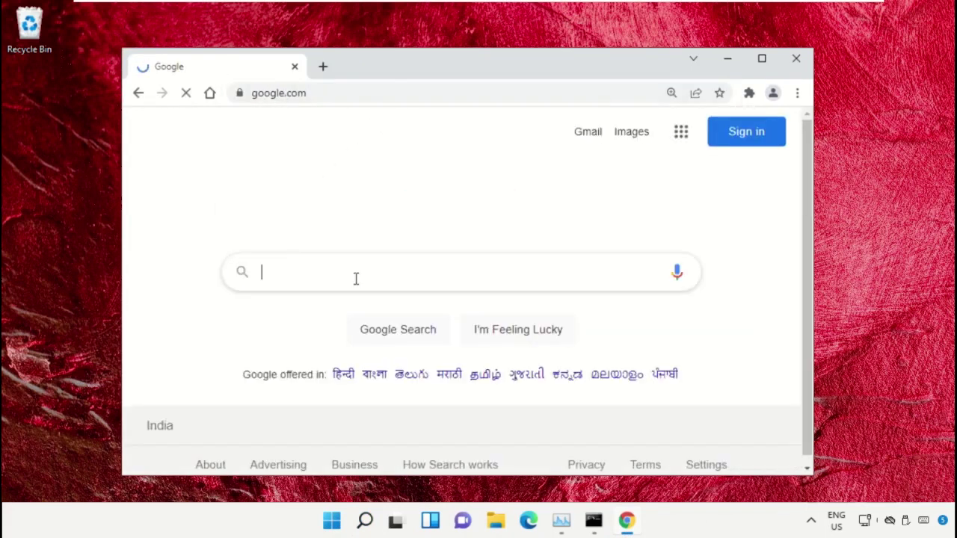
{"action": "type", "text": "ho"}
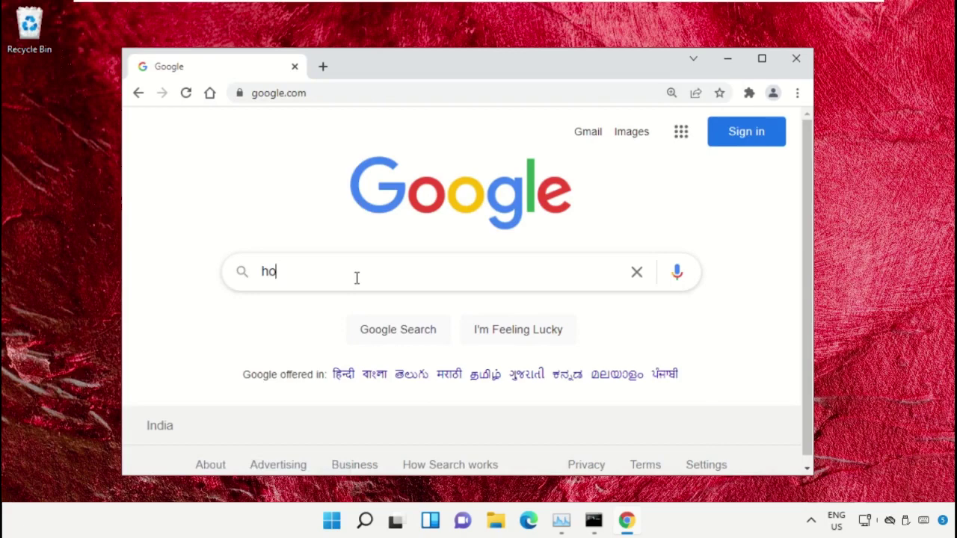
{"action": "type", "text": "ws.tech"}
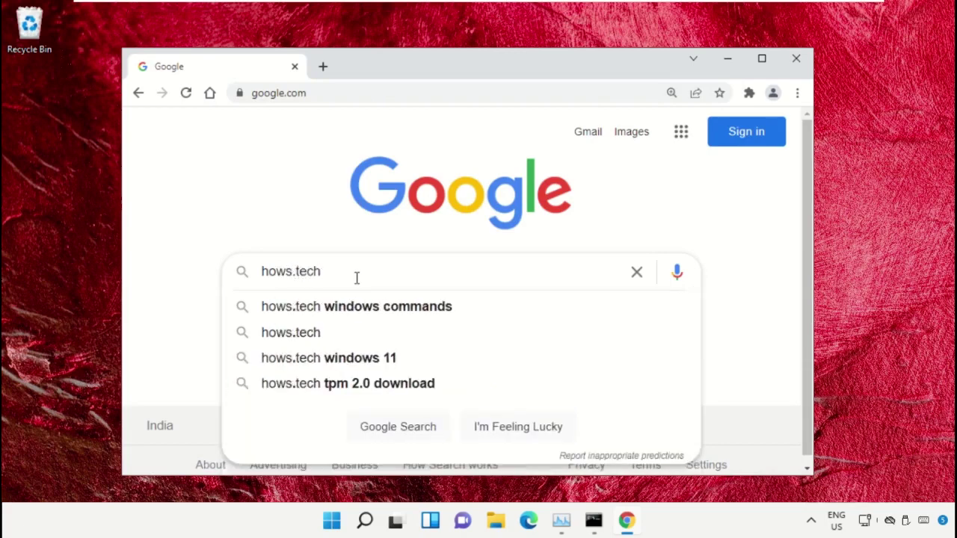
{"action": "key", "text": "Down"}
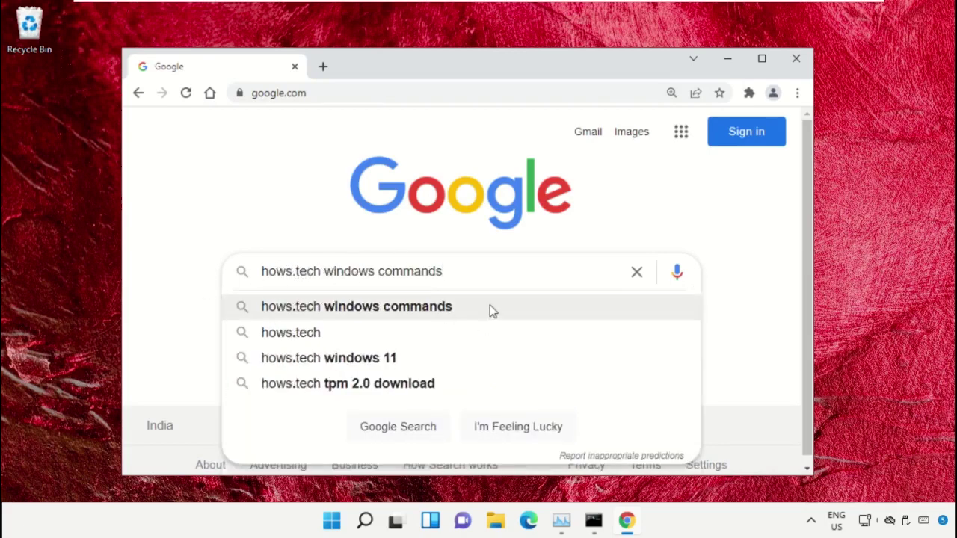
Search and open the hows.tech Important Windows Commands page.
{"action": "left_click", "coordinate": [489, 307]}
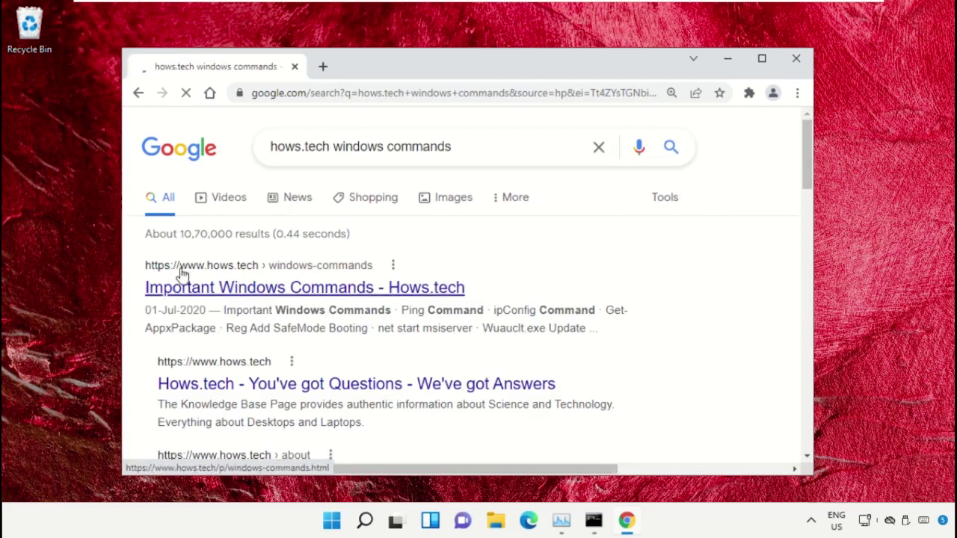
{"action": "left_click", "coordinate": [227, 291]}
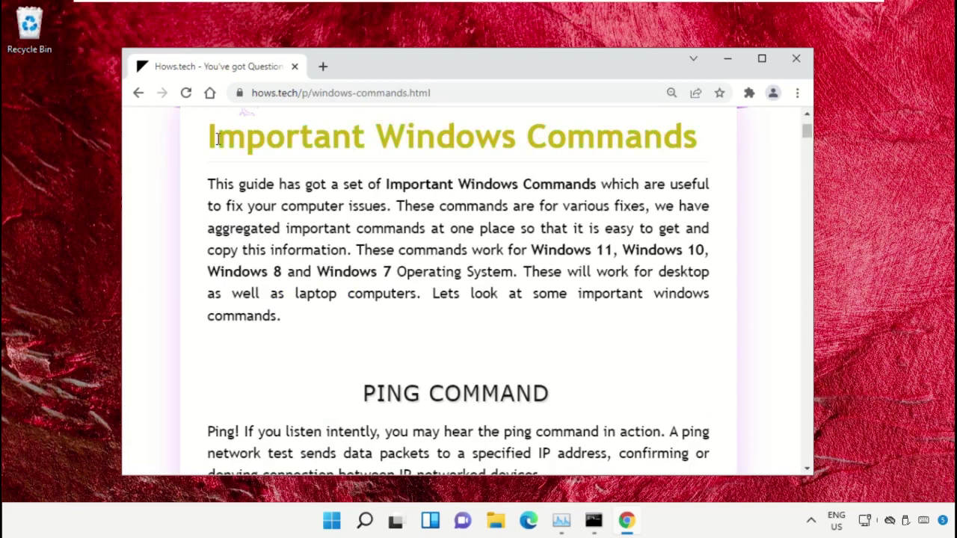
{"action": "left_click_drag", "start_coordinate": [690, 142], "coordinate": [196, 152]}
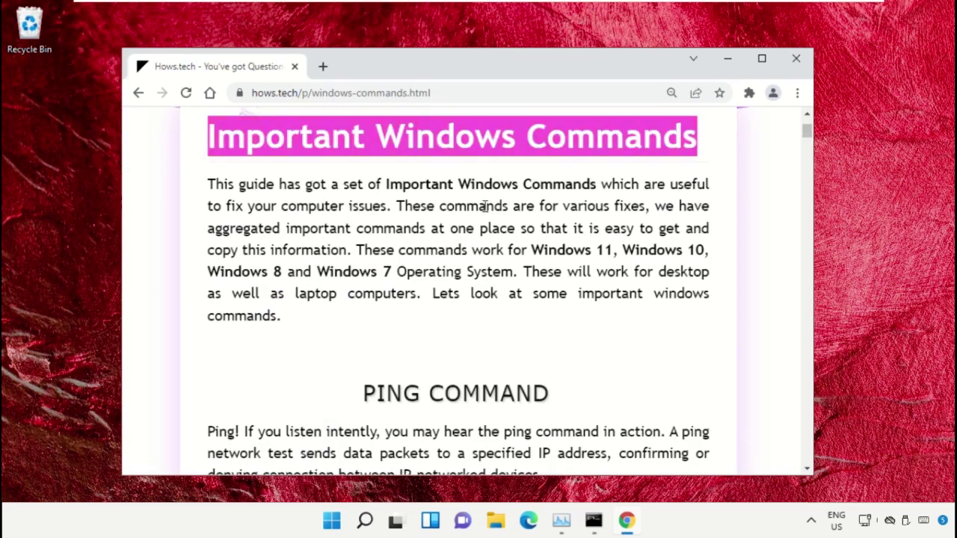
{"action": "left_click", "coordinate": [533, 221]}
Scroll to Command 12 and copy sfc /scanfile=c:\windows\system32\ieframe.dll.
{"action": "scroll", "coordinate": [524, 225], "scroll_direction": "down", "scroll_amount": 7}
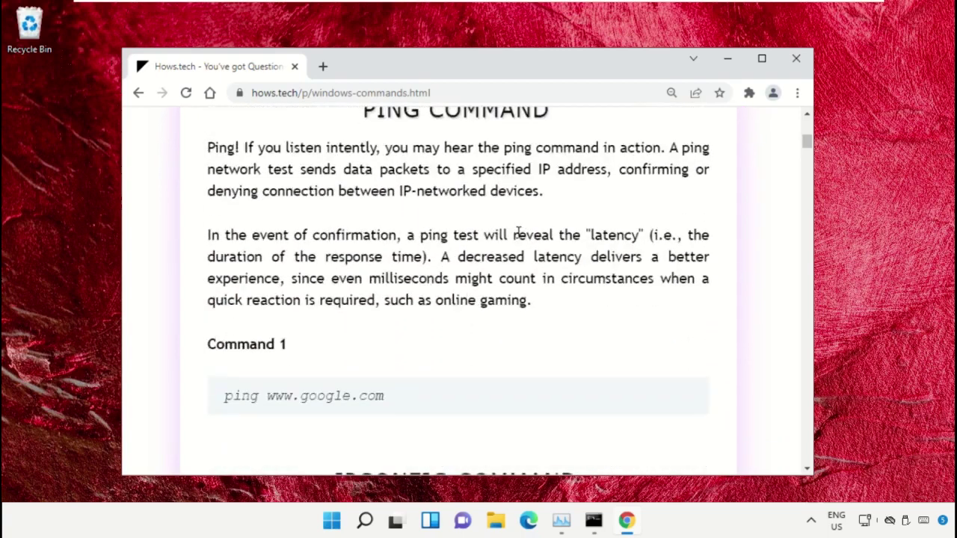
{"action": "scroll", "coordinate": [442, 233], "scroll_direction": "down", "scroll_amount": 9}
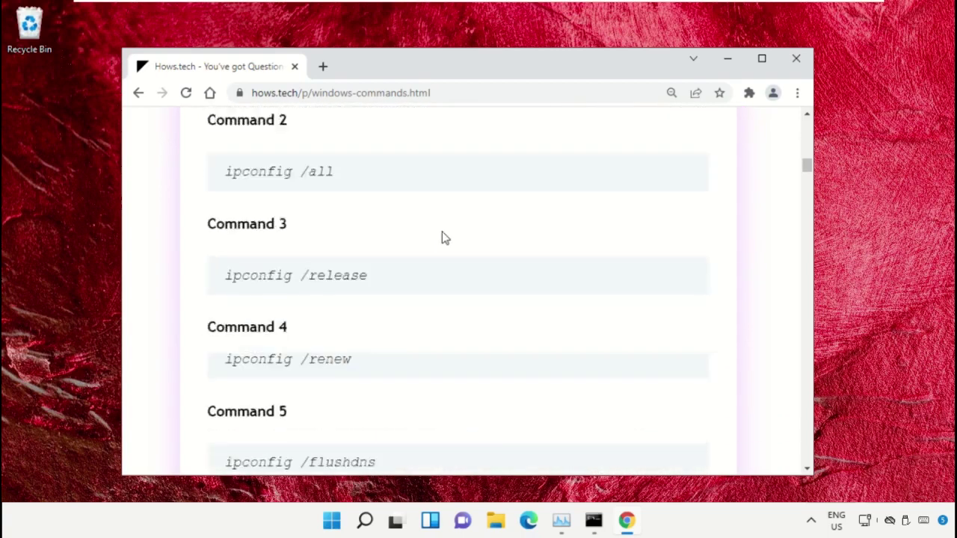
{"action": "scroll", "coordinate": [442, 233], "scroll_direction": "down", "scroll_amount": 12}
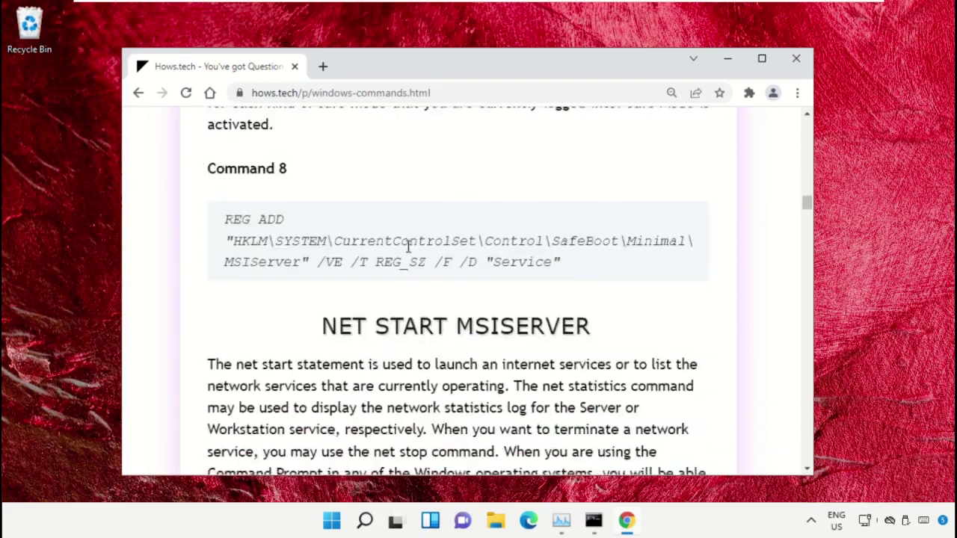
{"action": "scroll", "coordinate": [406, 250], "scroll_direction": "down", "scroll_amount": 10}
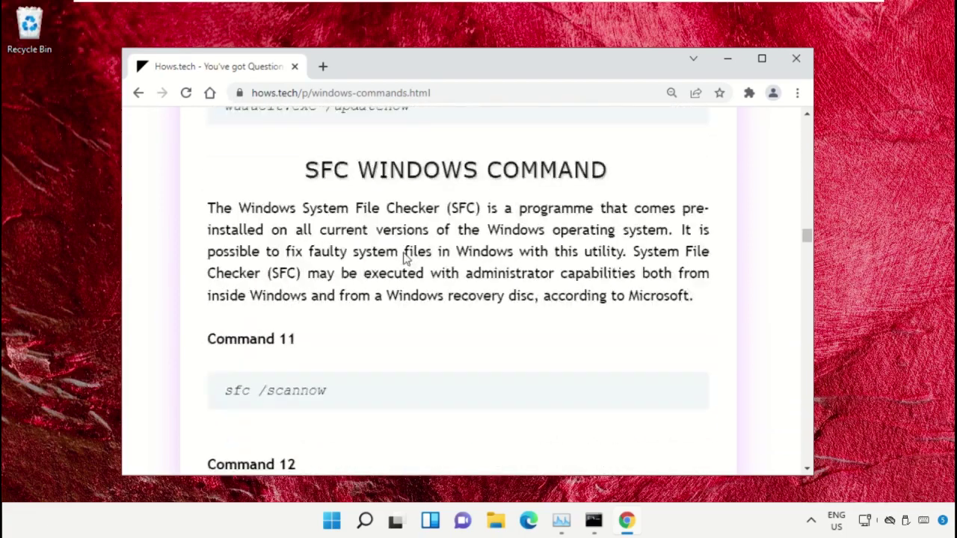
{"action": "scroll", "coordinate": [314, 263], "scroll_direction": "down", "scroll_amount": 1}
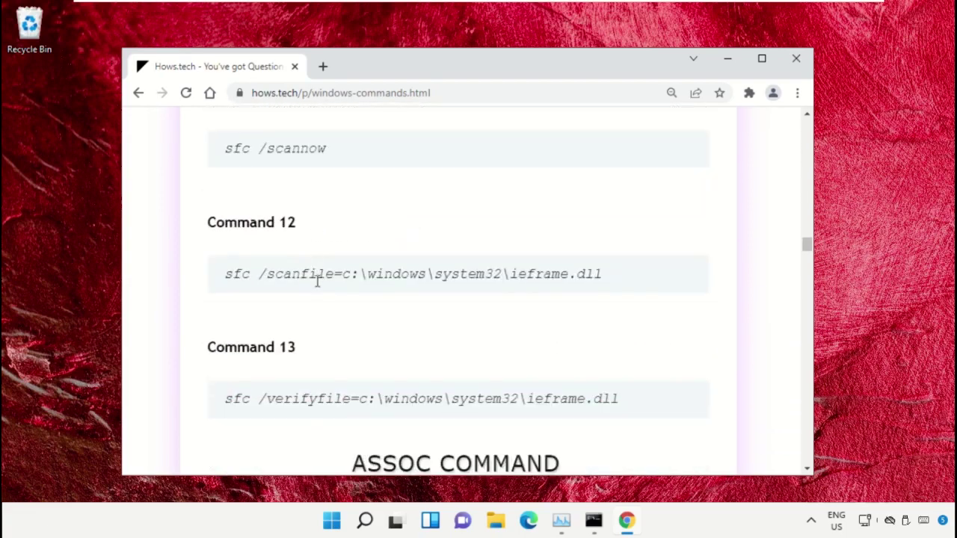
{"action": "triple_click", "coordinate": [334, 274]}
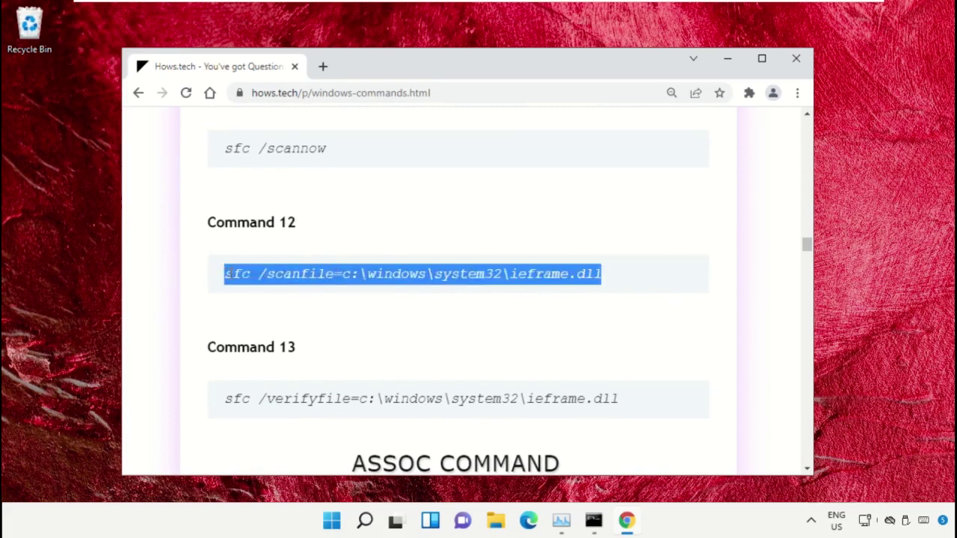
{"action": "left_click", "coordinate": [525, 291]}
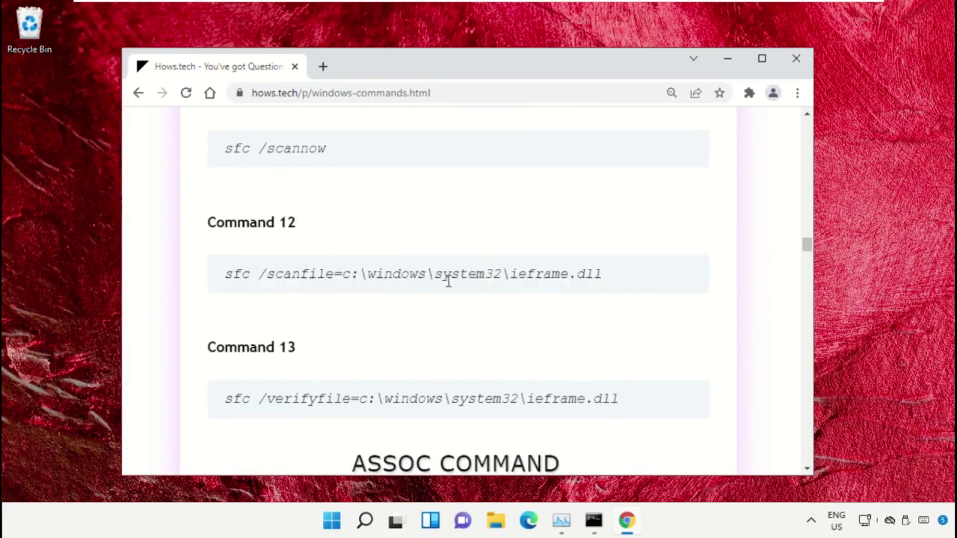
{"action": "triple_click", "coordinate": [380, 275]}
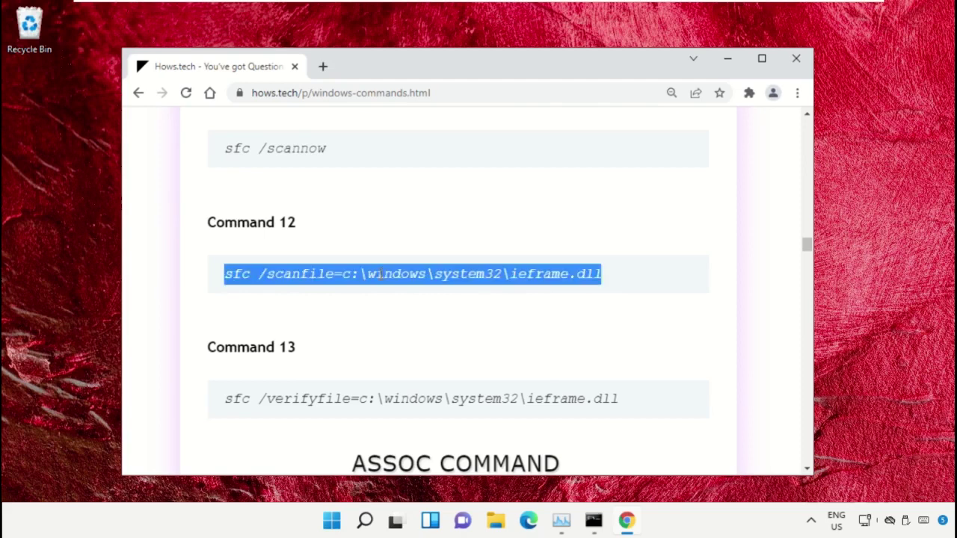
{"action": "right_click", "coordinate": [392, 277]}
{"action": "left_click", "coordinate": [416, 291]}
Paste and run the sfc /scanfile check of ieframe.dll in the administrator console.
{"action": "left_click", "coordinate": [594, 523]}
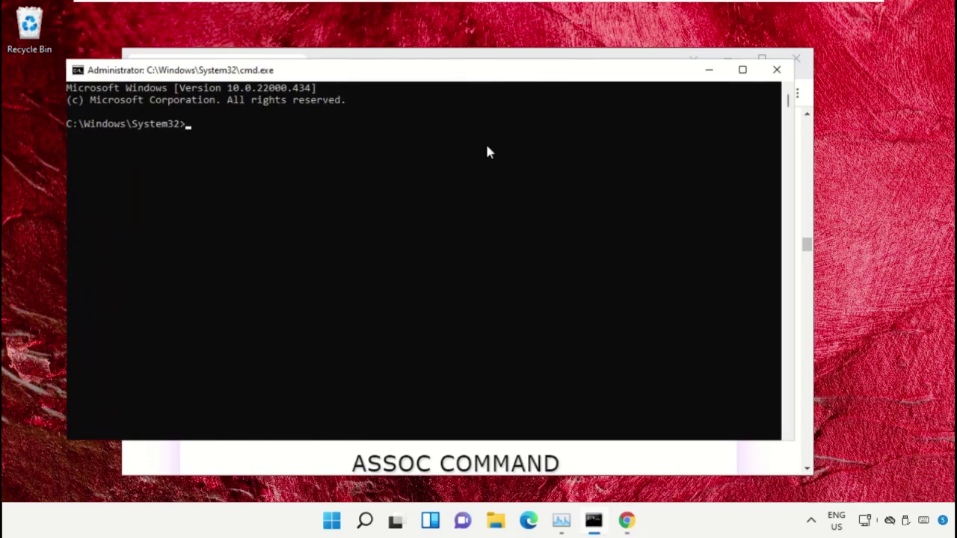
{"action": "left_click_drag", "start_coordinate": [448, 77], "coordinate": [491, 94]}
{"action": "right_click", "coordinate": [292, 187]}
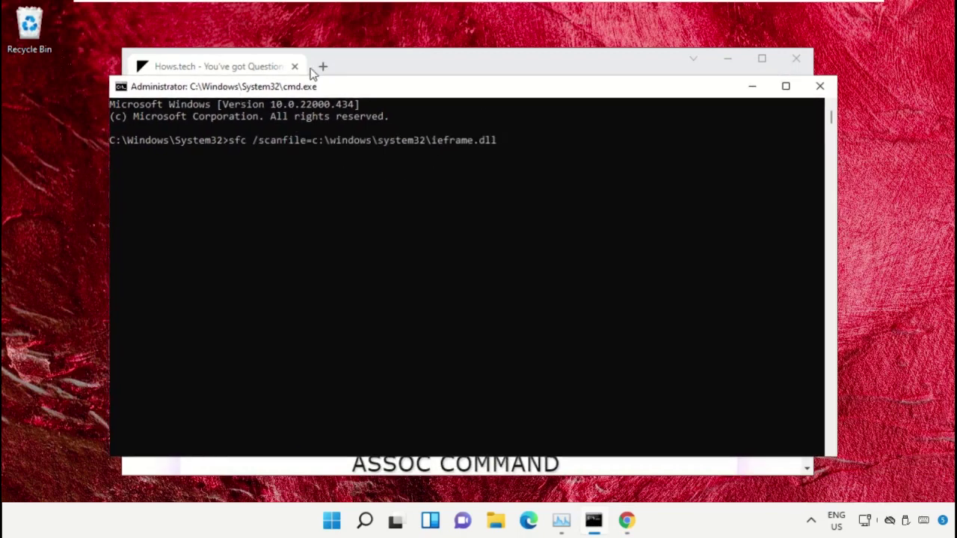
{"action": "key", "text": "Return"}
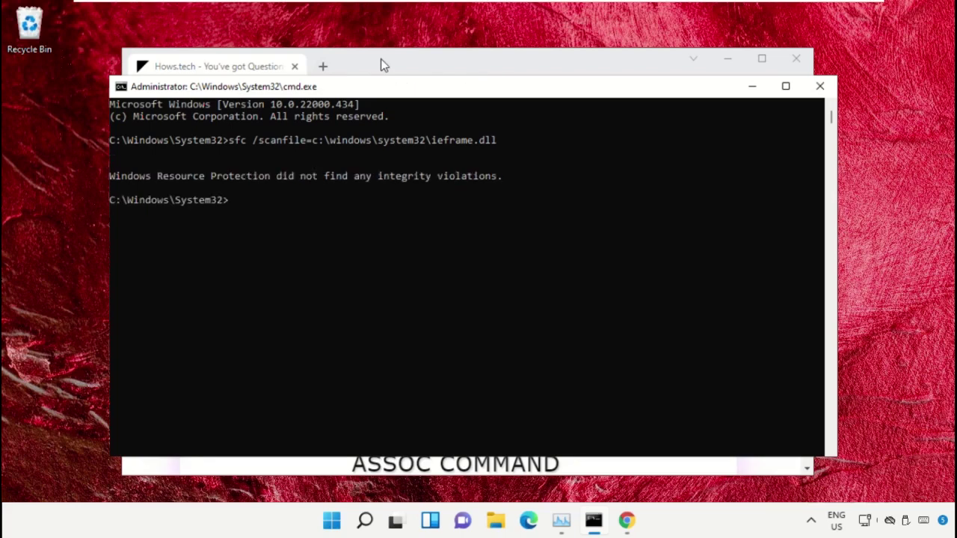
Return to the commands page and select the Command 13 line.
{"action": "left_click", "coordinate": [381, 63]}
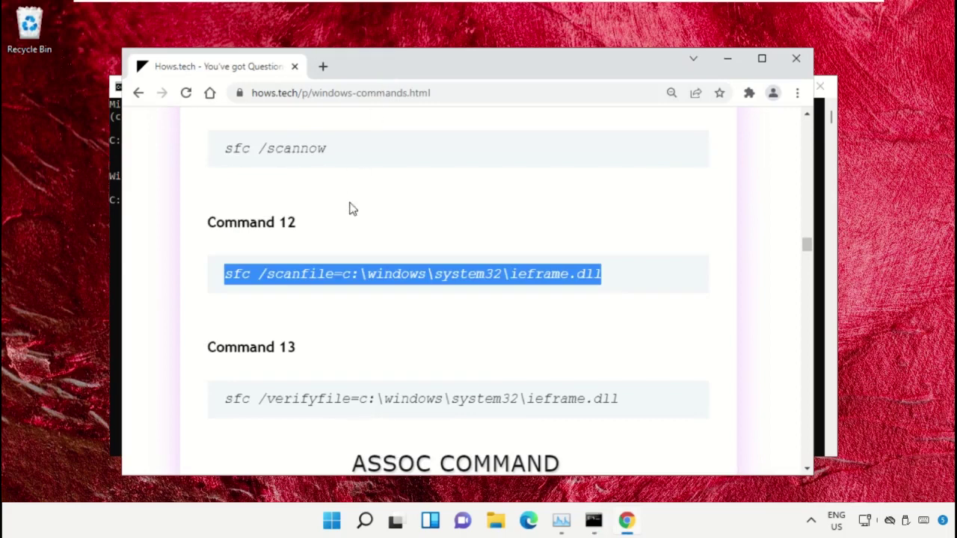
{"action": "scroll", "coordinate": [329, 292], "scroll_direction": "down", "scroll_amount": 1}
{"action": "triple_click", "coordinate": [311, 331]}
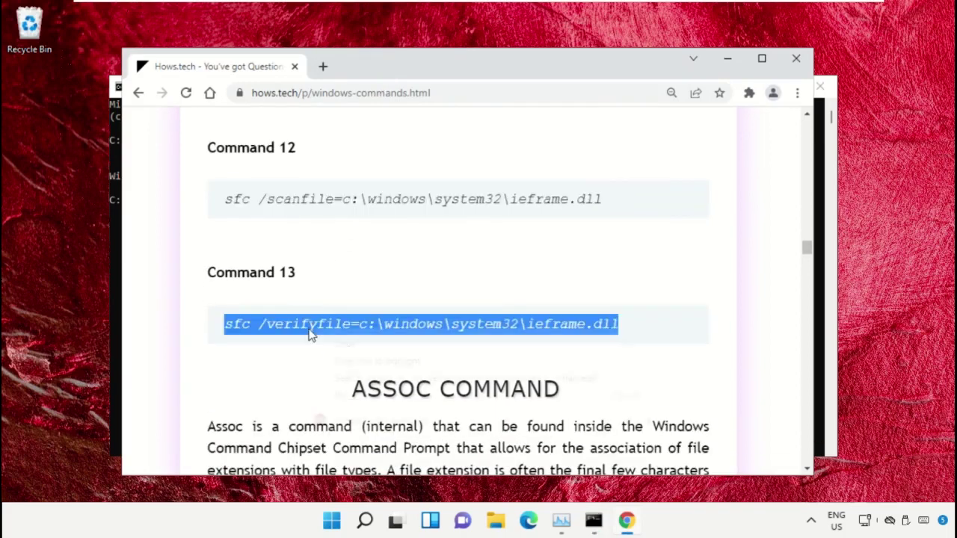
Copy Command 13, run sfc /verifyfile on ieframe.dll, then close cmd and minimise Chrome.
{"action": "right_click", "coordinate": [310, 331]}
{"action": "left_click", "coordinate": [378, 342]}
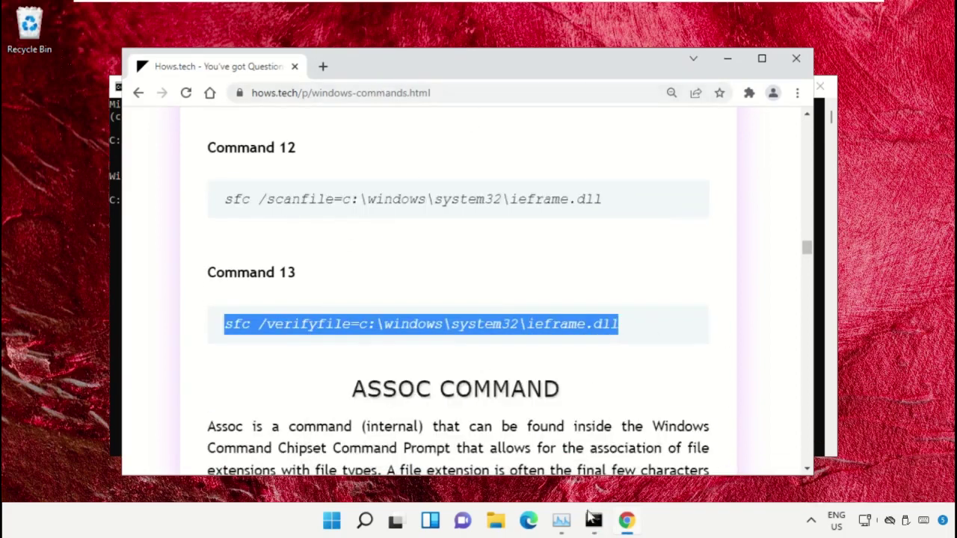
{"action": "left_click", "coordinate": [592, 522]}
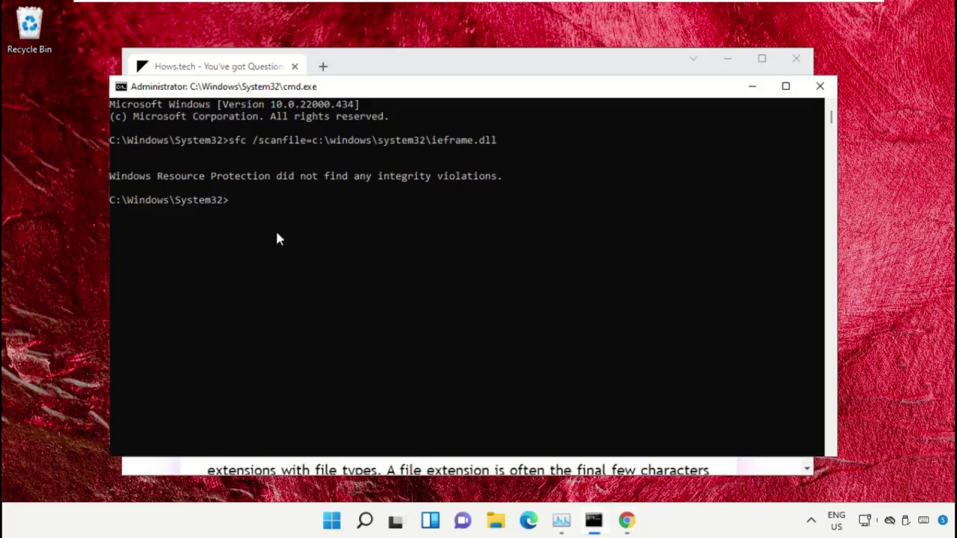
{"action": "key", "text": "ctrl+v"}
{"action": "key", "text": "Return"}
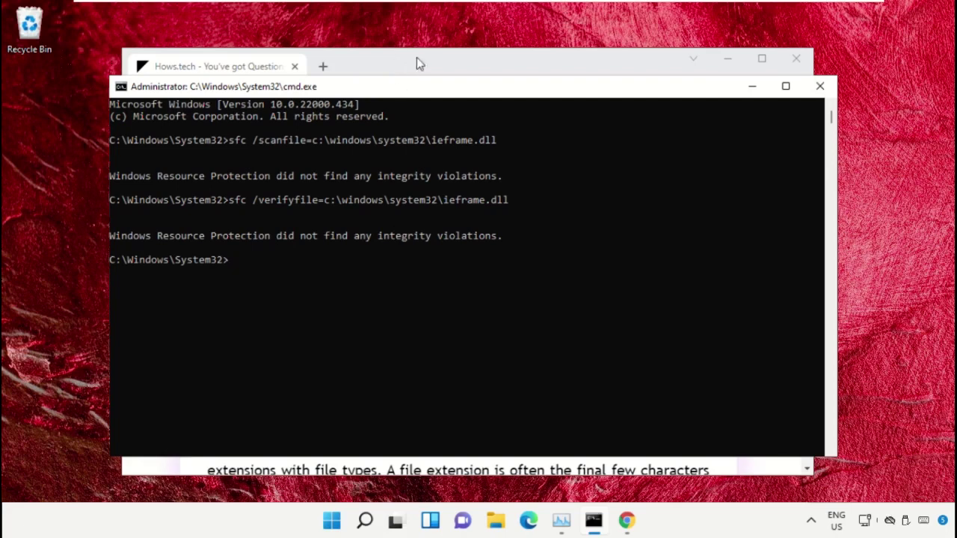
{"action": "left_click", "coordinate": [821, 88]}
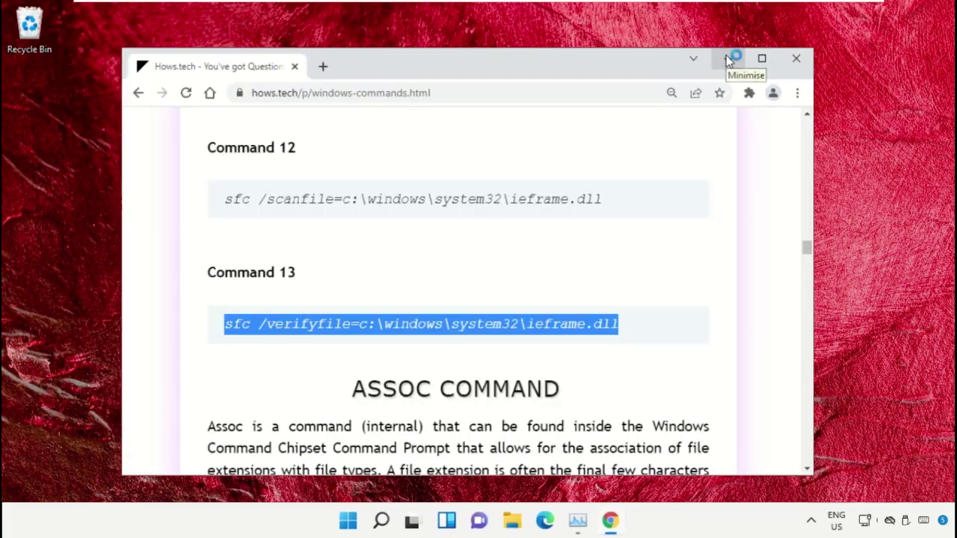
{"action": "left_click", "coordinate": [729, 60]}
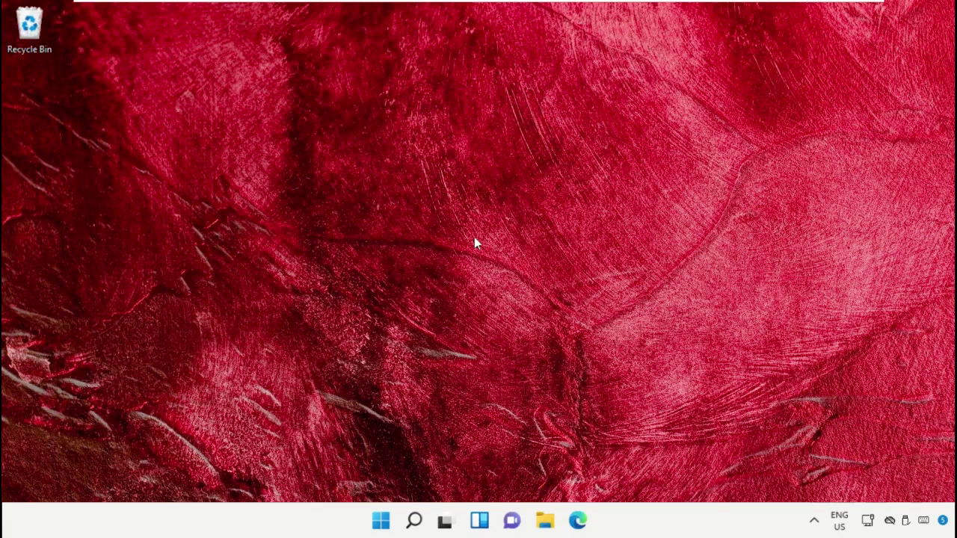
Launch Command Prompt as administrator from the Start search.
{"action": "left_click", "coordinate": [414, 521]}
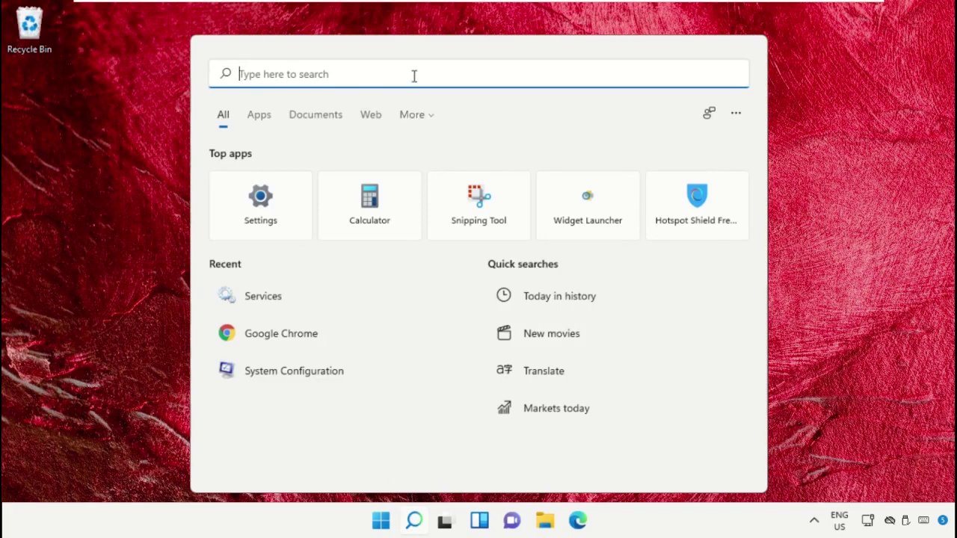
{"action": "type", "text": "Cmd"}
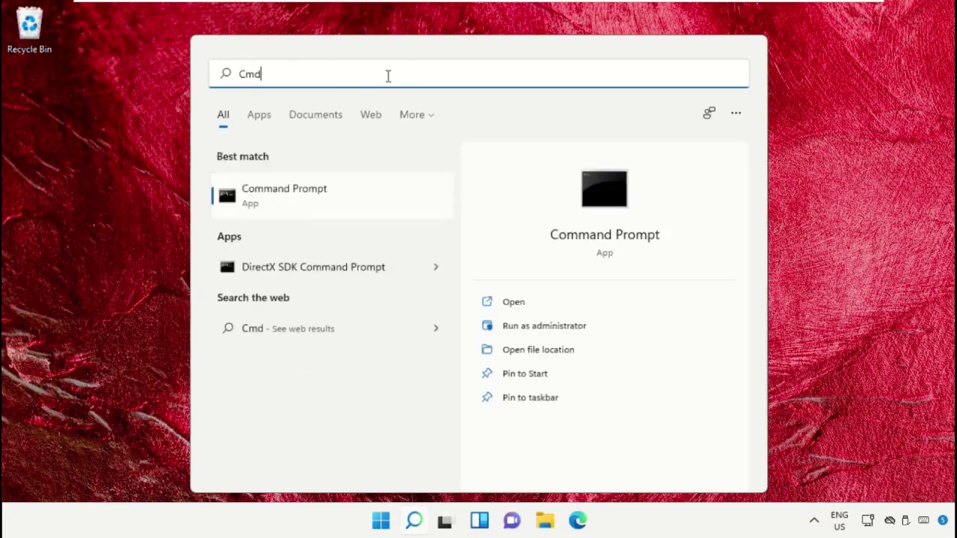
{"action": "right_click", "coordinate": [285, 190]}
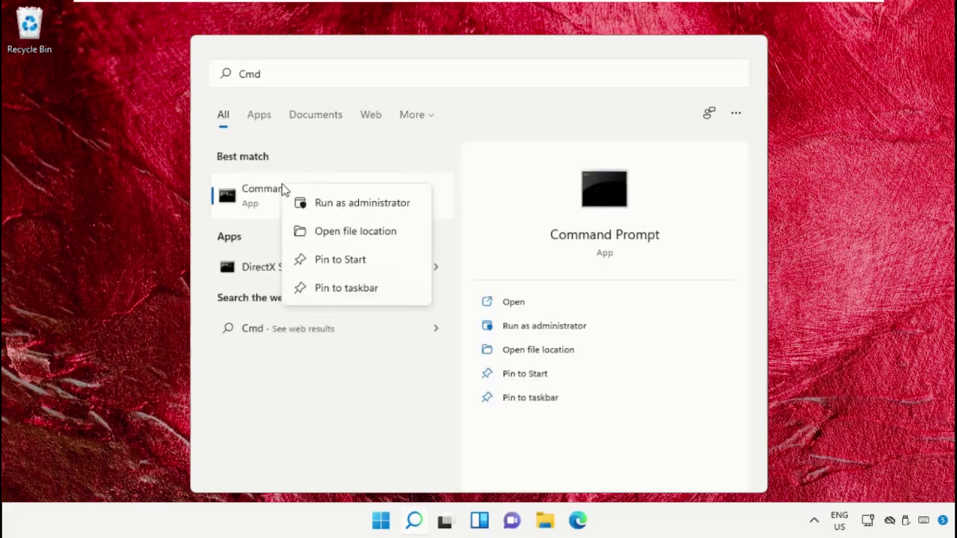
{"action": "left_click", "coordinate": [364, 214]}
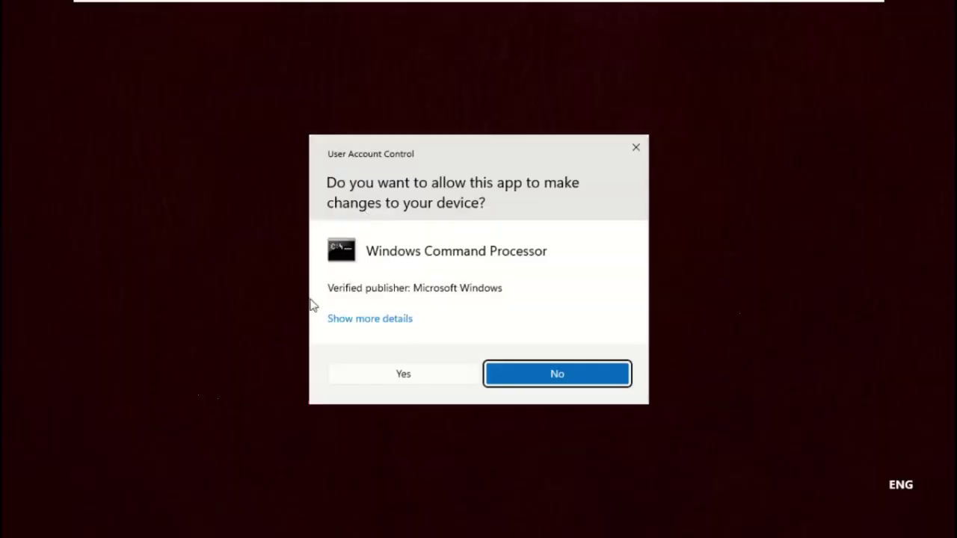
{"action": "left_click", "coordinate": [379, 380]}
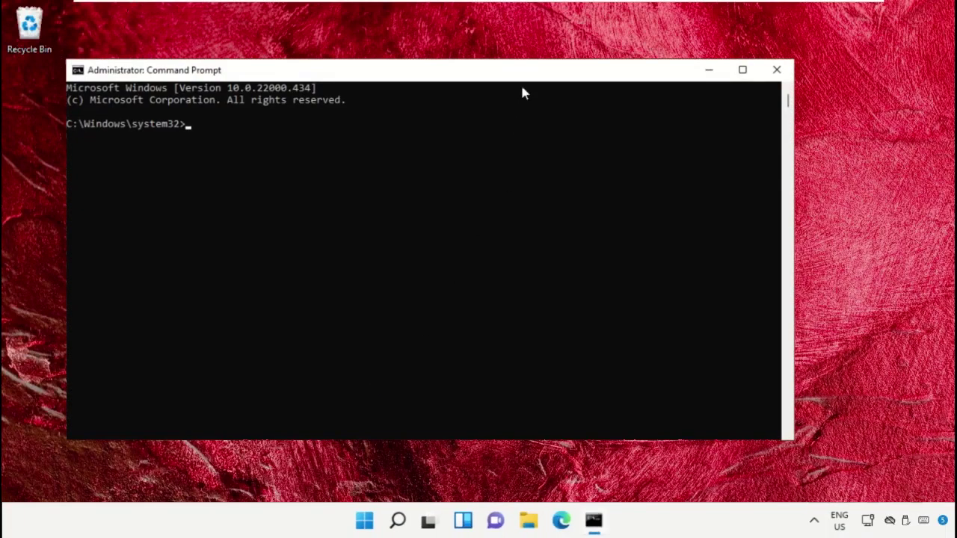
{"action": "left_click_drag", "start_coordinate": [522, 78], "coordinate": [581, 64]}
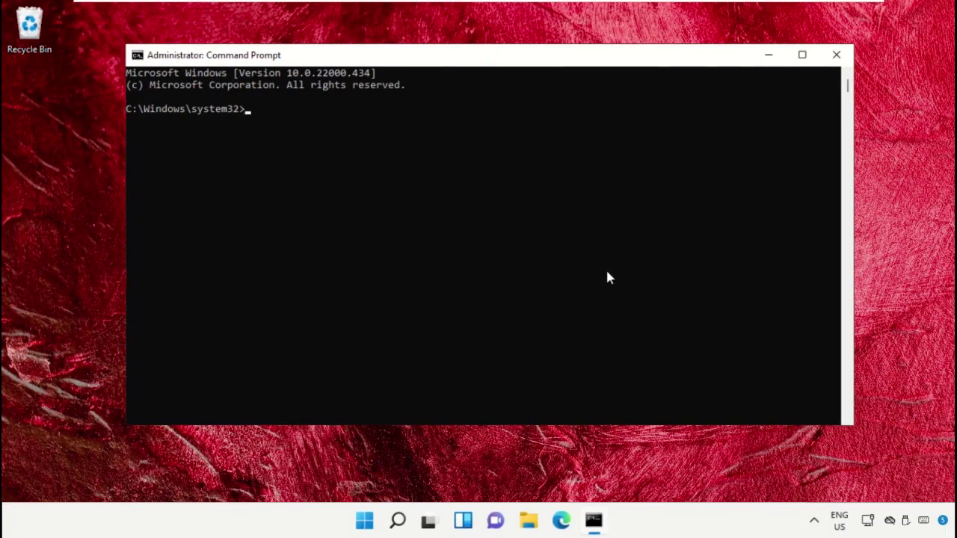
Run sfc /scannow to repair corrupt system files, then close the console.
{"action": "type", "text": "sfc /scannow"}
{"action": "key", "text": "Return"}
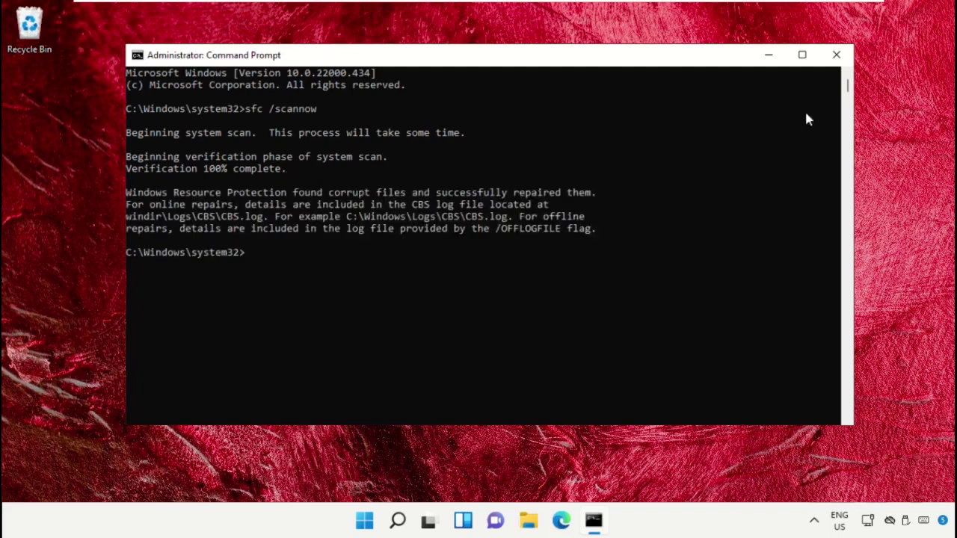
{"action": "left_click", "coordinate": [837, 57]}
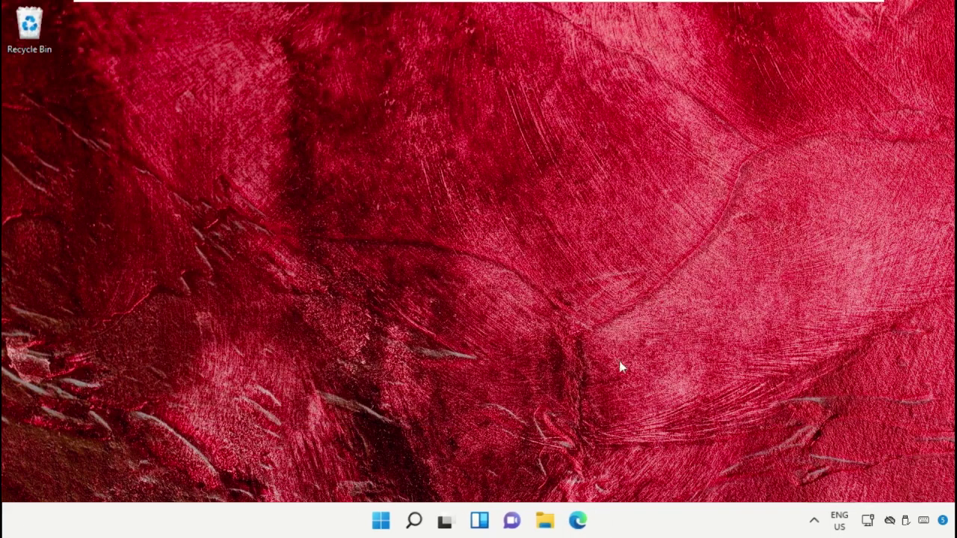
Open the Other troubleshooters list in Troubleshoot settings.
{"action": "left_click", "coordinate": [415, 521]}
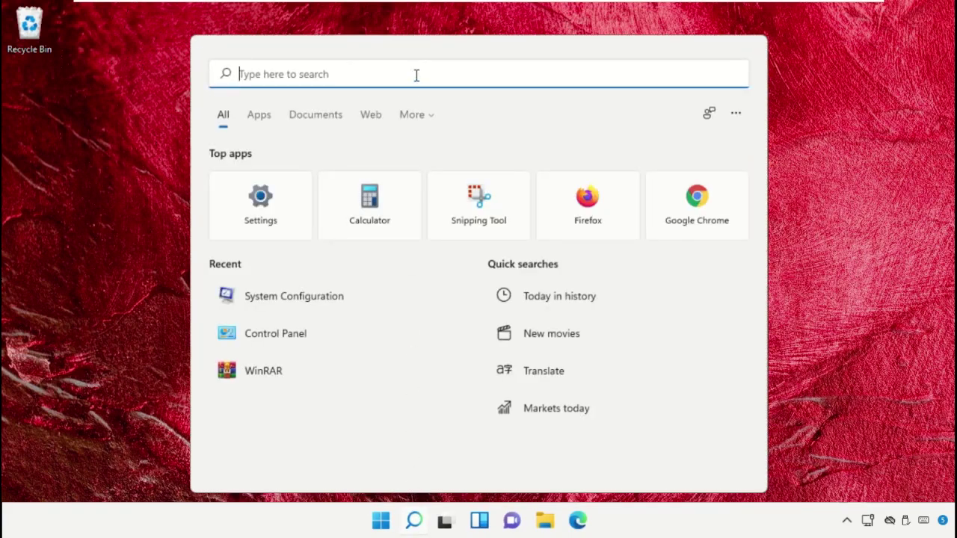
{"action": "type", "text": "Troubleshoot Settings"}
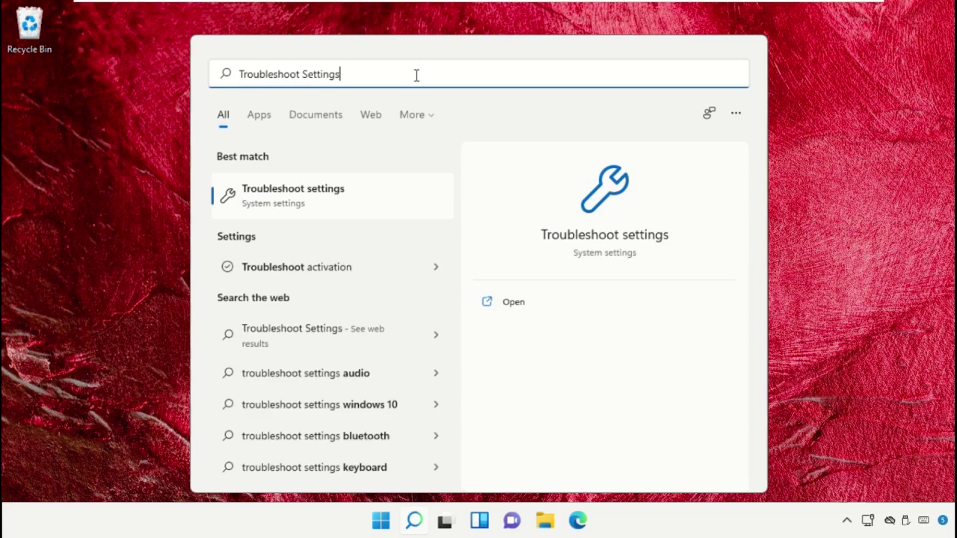
{"action": "left_click", "coordinate": [360, 201]}
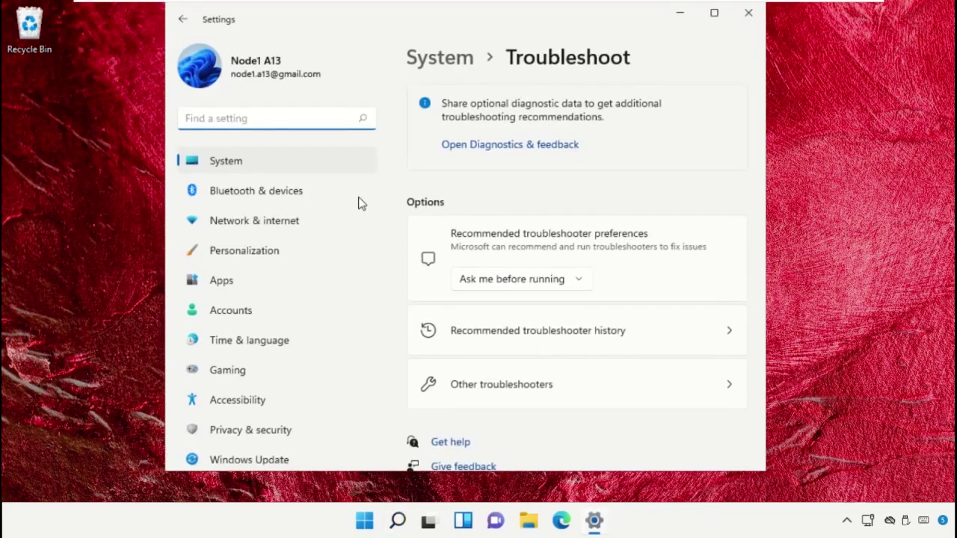
{"action": "left_click", "coordinate": [534, 389]}
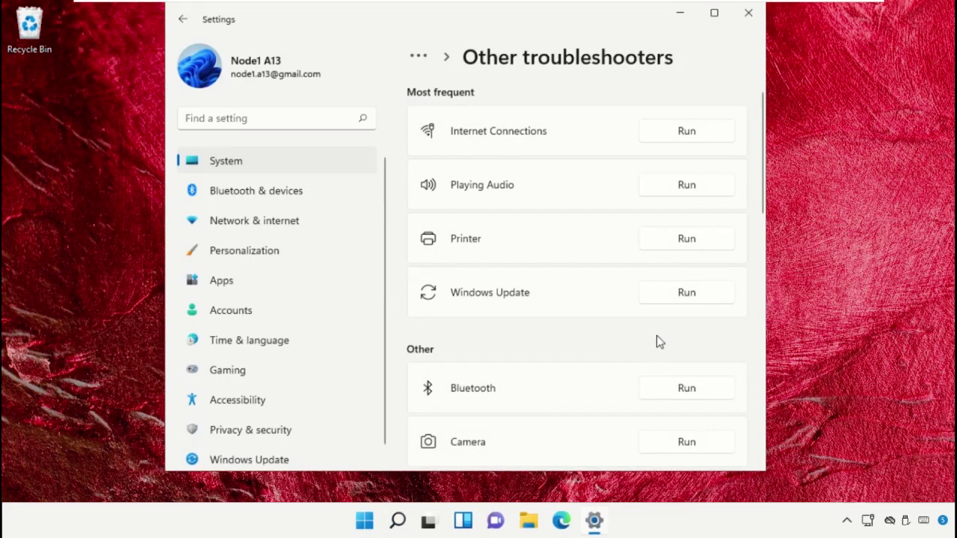
Run the Power troubleshooter to fix the sleep timeouts, then close Settings.
{"action": "scroll", "coordinate": [657, 337], "scroll_direction": "down", "scroll_amount": 5}
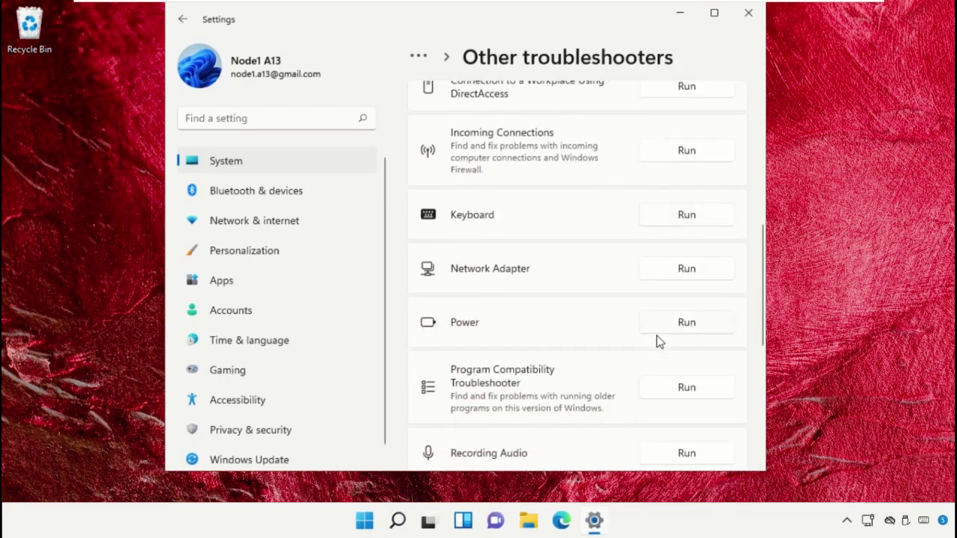
{"action": "left_click", "coordinate": [691, 325]}
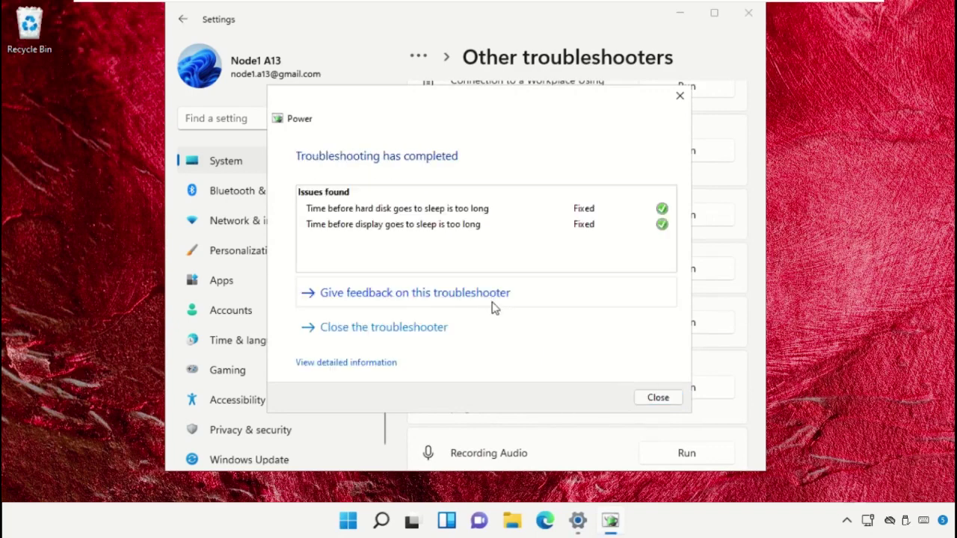
{"action": "left_click", "coordinate": [667, 404]}
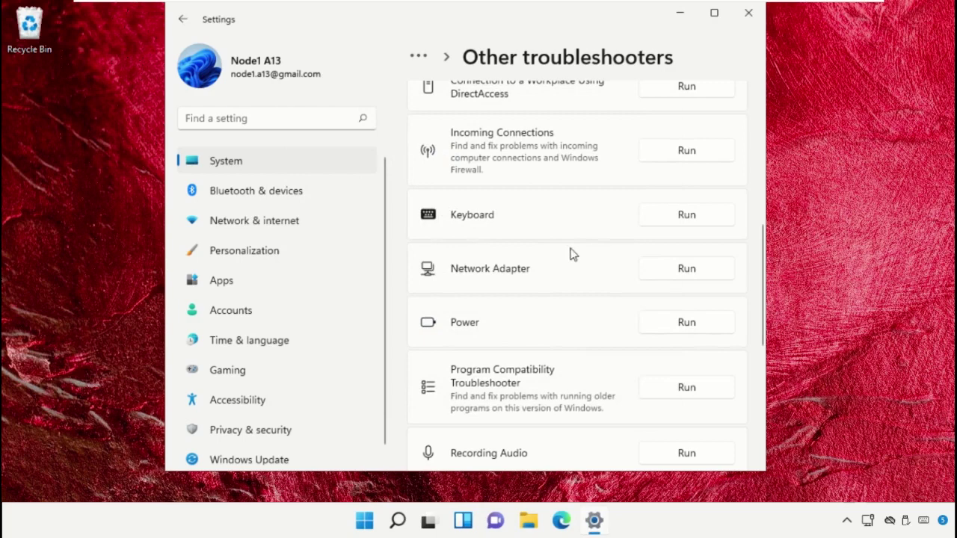
{"action": "left_click", "coordinate": [749, 13]}
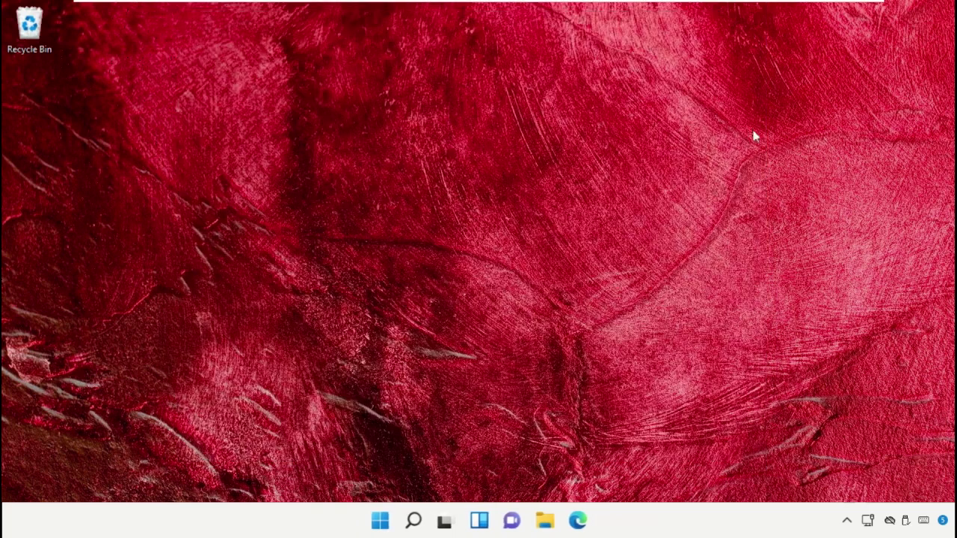
Open System Configuration via Msconfig and choose selective startup without startup items.
{"action": "left_click", "coordinate": [412, 521]}
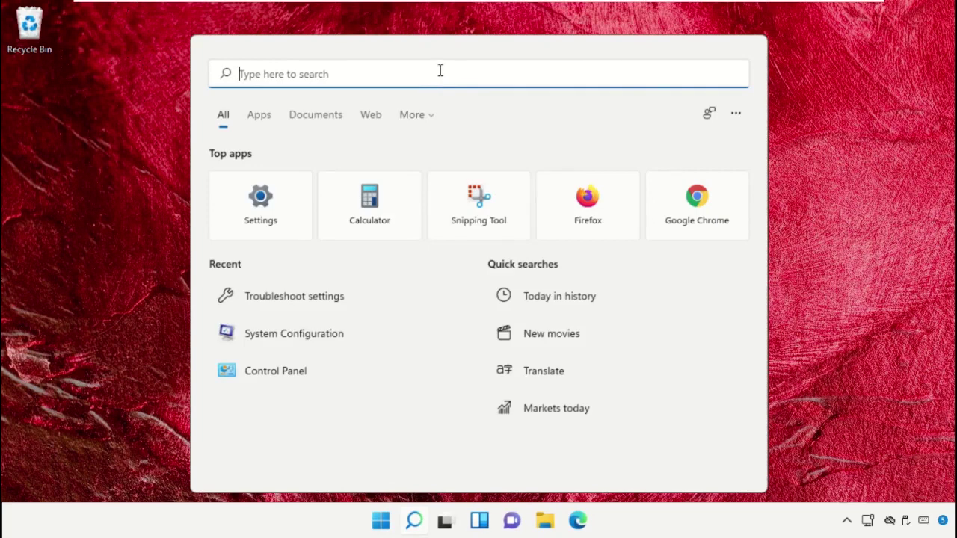
{"action": "type", "text": "Msconfig"}
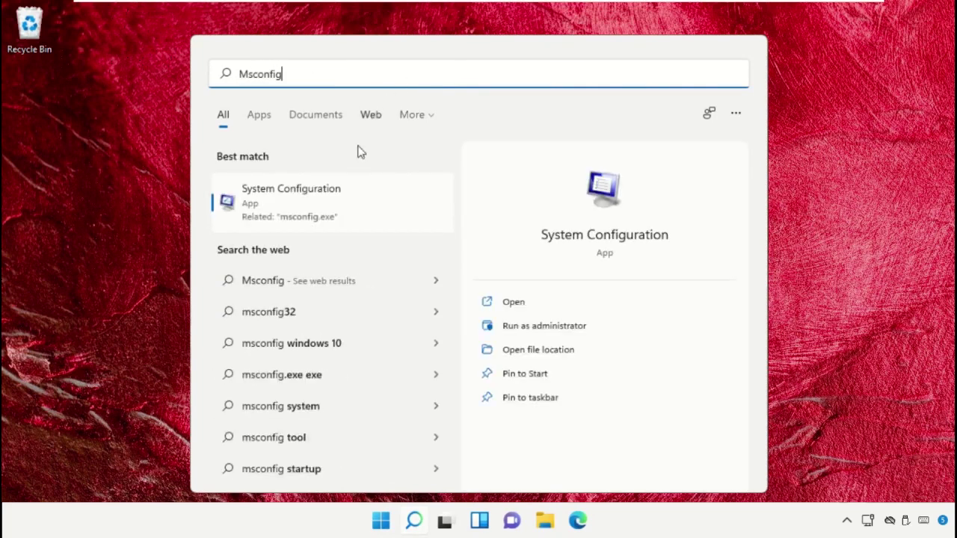
{"action": "left_click", "coordinate": [356, 207]}
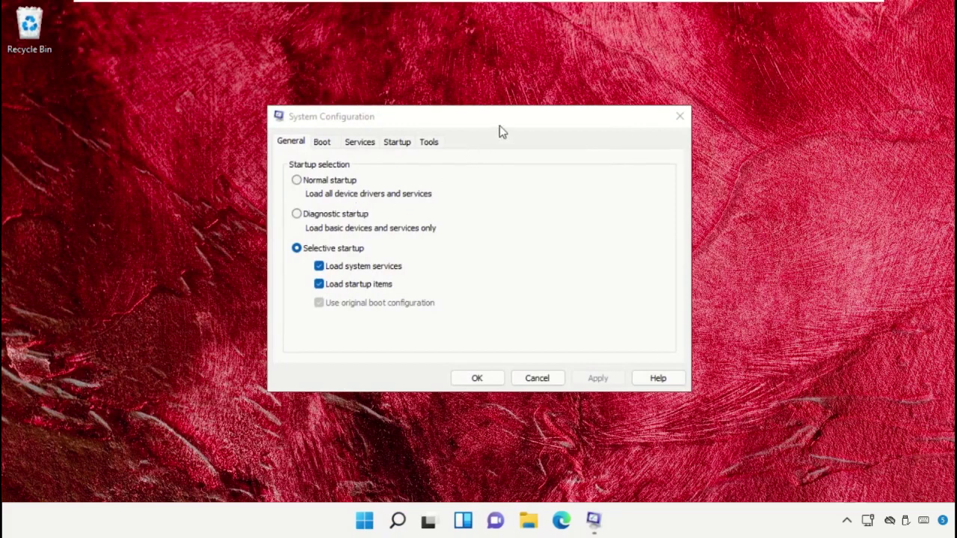
{"action": "left_click_drag", "start_coordinate": [499, 124], "coordinate": [506, 102]}
{"action": "left_click", "coordinate": [311, 159]}
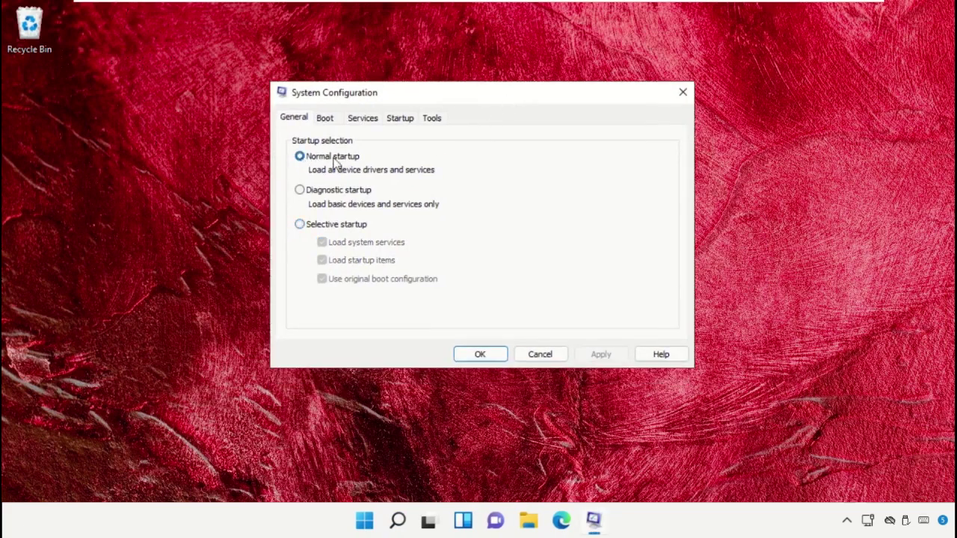
{"action": "left_click", "coordinate": [305, 229]}
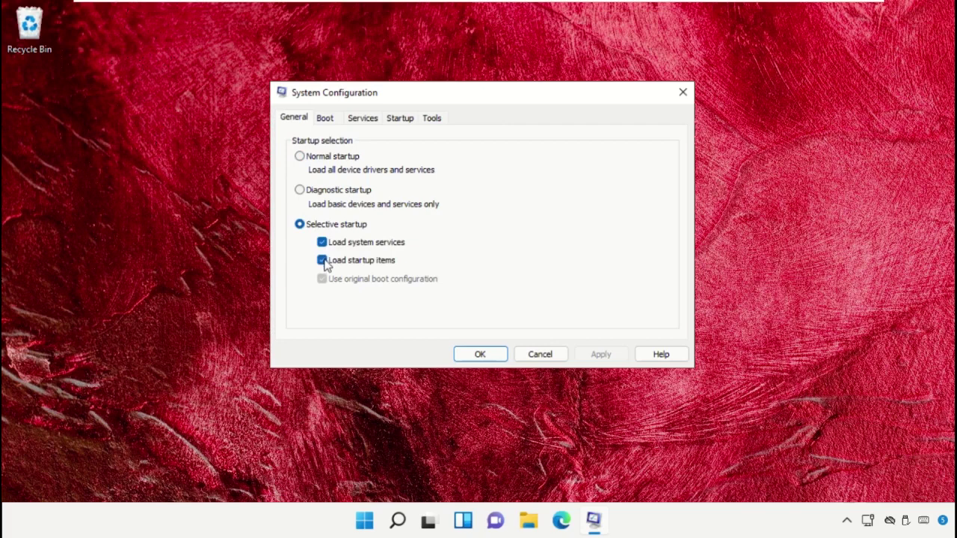
{"action": "left_click", "coordinate": [324, 262]}
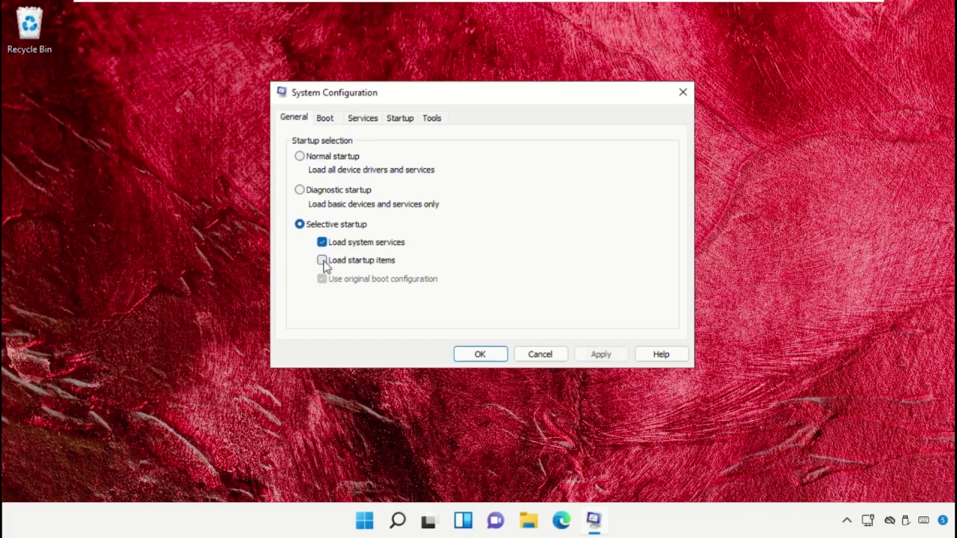
Enable minimal safe boot and disable all non-Microsoft services.
{"action": "left_click", "coordinate": [327, 121]}
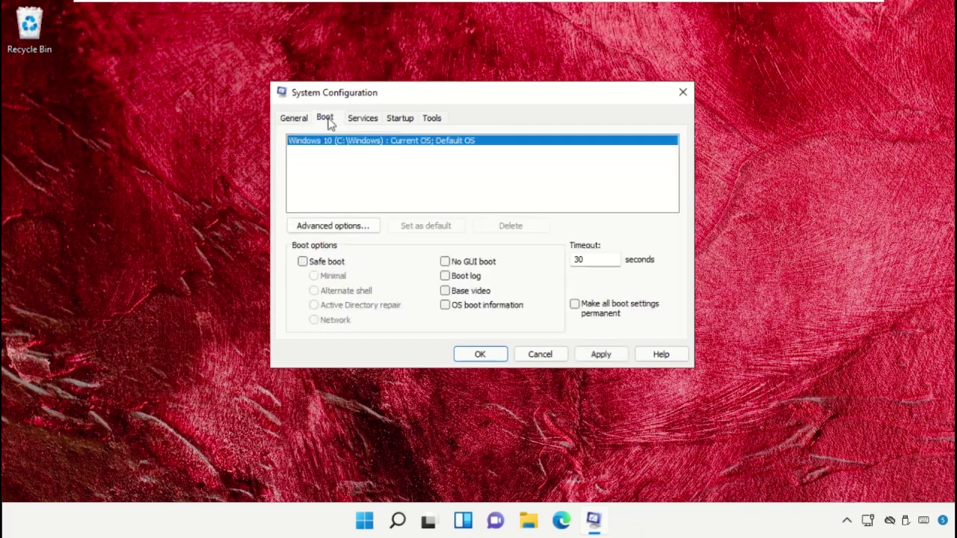
{"action": "left_click", "coordinate": [302, 262]}
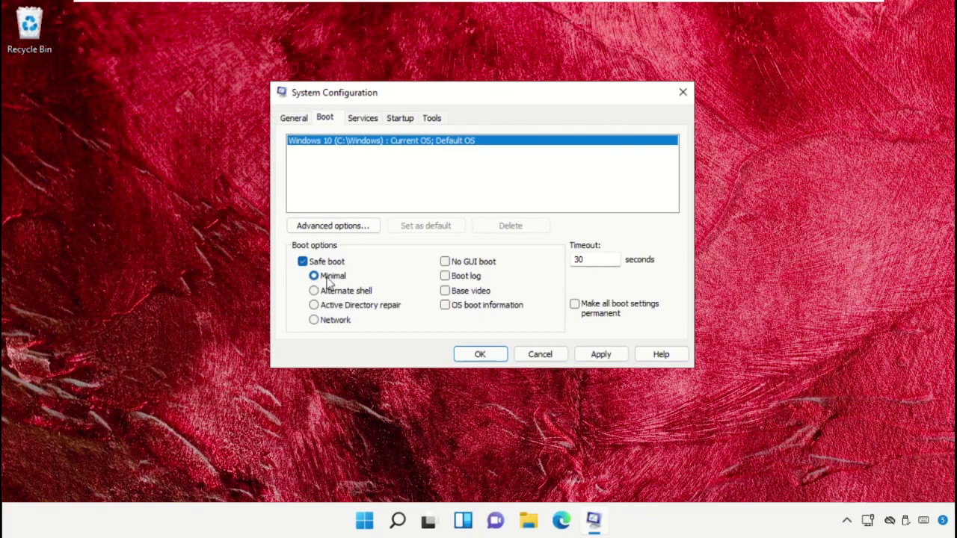
{"action": "left_click", "coordinate": [376, 122]}
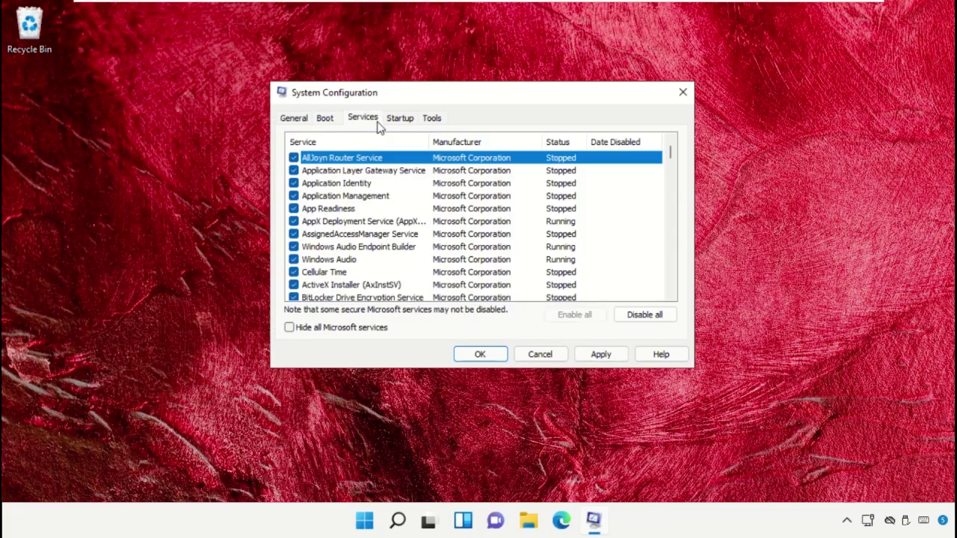
{"action": "left_click", "coordinate": [305, 332]}
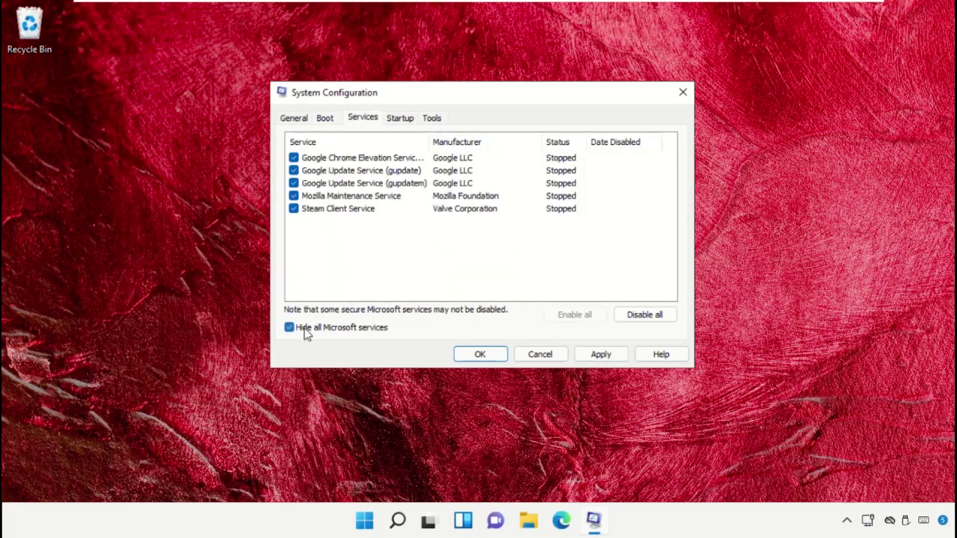
{"action": "left_click", "coordinate": [636, 315]}
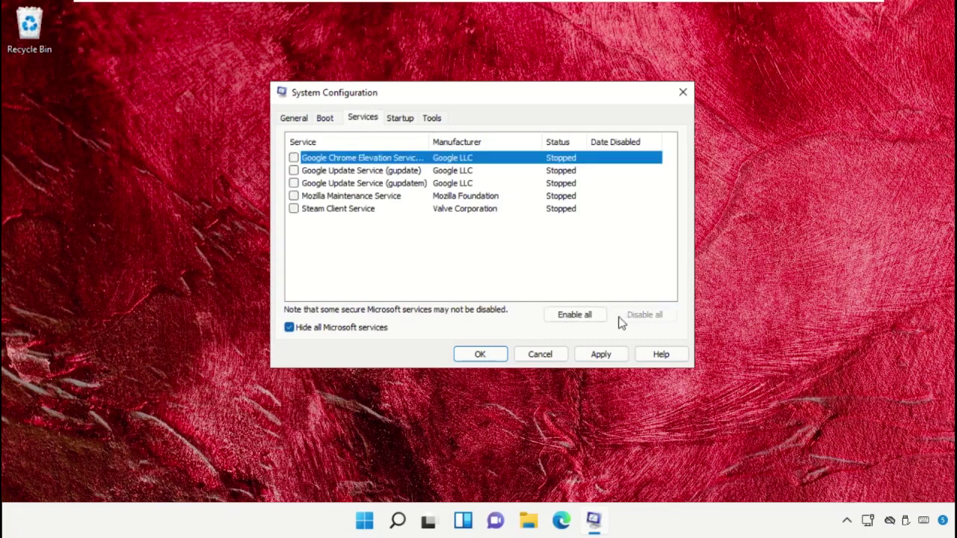
Apply the System Configuration changes and restart the computer.
{"action": "left_click", "coordinate": [608, 355]}
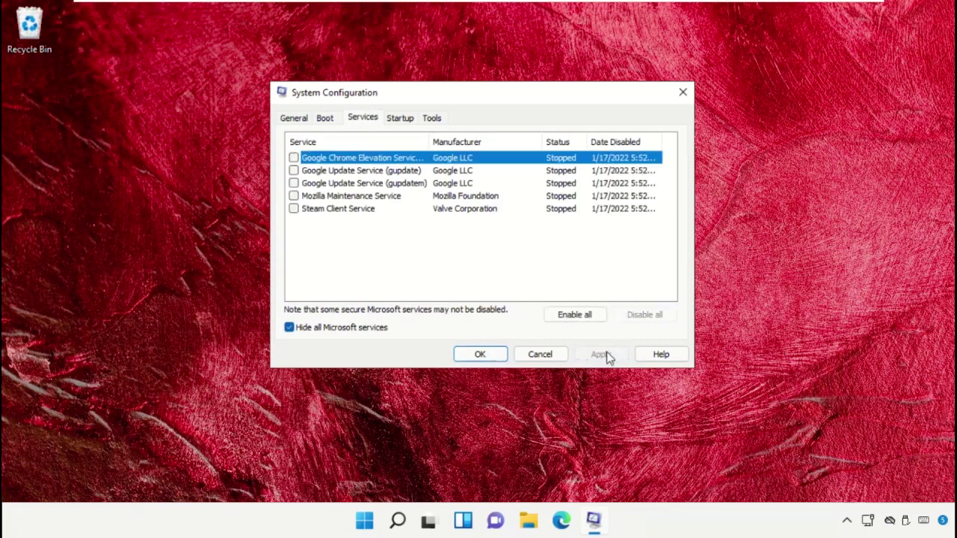
{"action": "left_click", "coordinate": [483, 355]}
{"action": "left_click", "coordinate": [440, 288]}
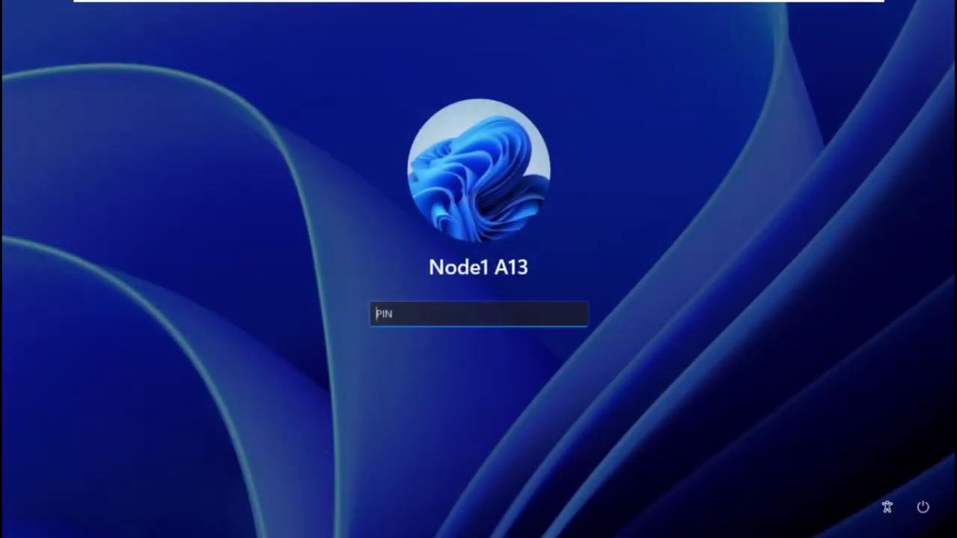
Enter the account PIN to sign in to the Safe Mode desktop.
{"action": "type", "text": "1234"}
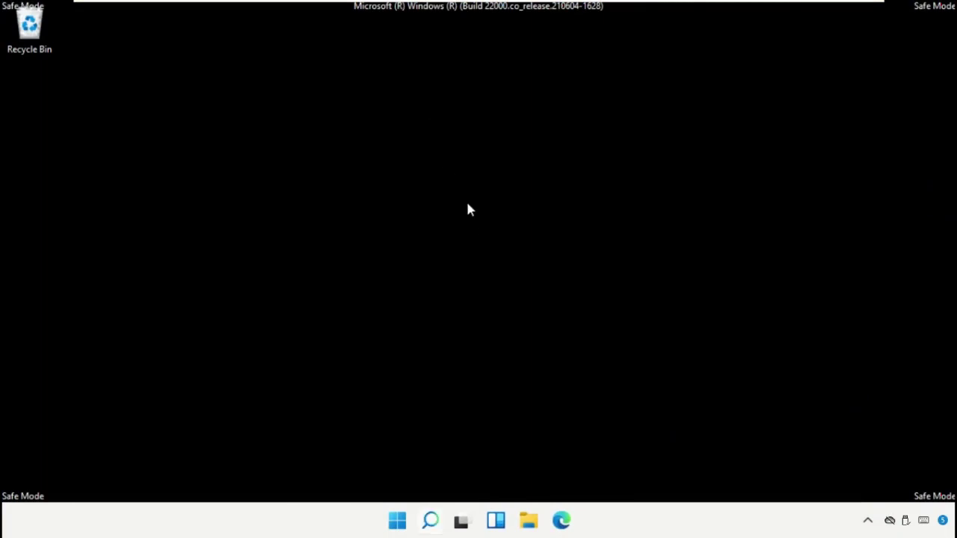
Run msconfig, clear the Safe boot option on the Boot tab, and apply the change.
{"action": "right_click", "coordinate": [397, 521]}
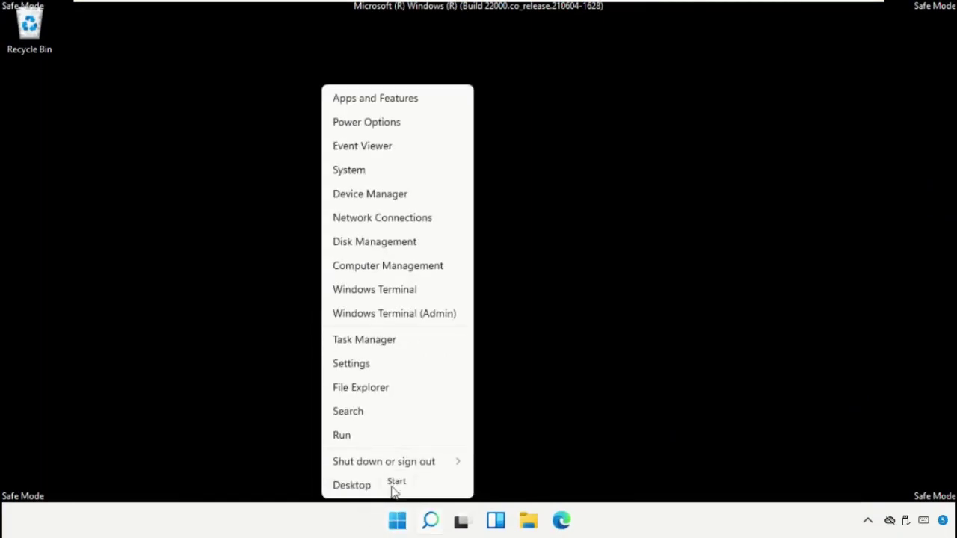
{"action": "left_click", "coordinate": [388, 436]}
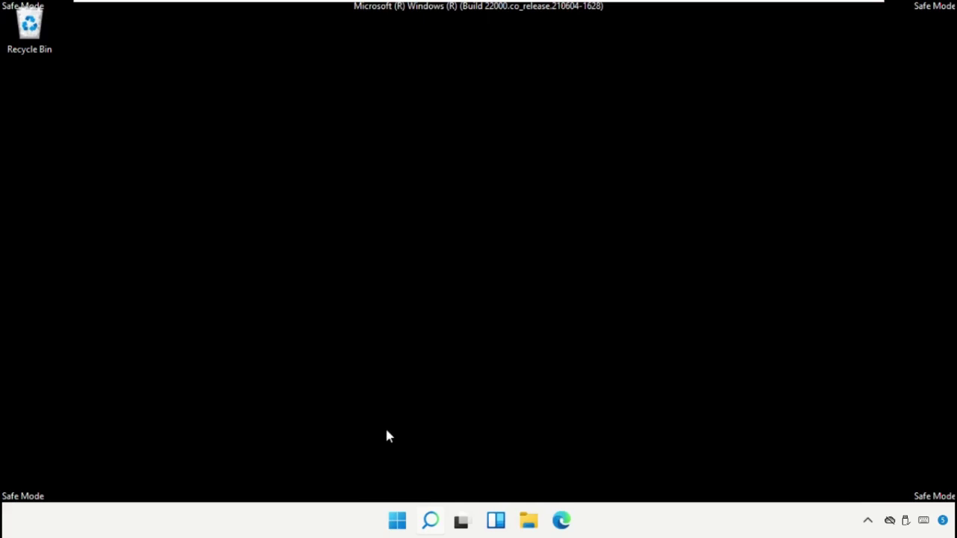
{"action": "left_click_drag", "start_coordinate": [247, 341], "coordinate": [575, 165]}
{"action": "type", "text": "msconfig"}
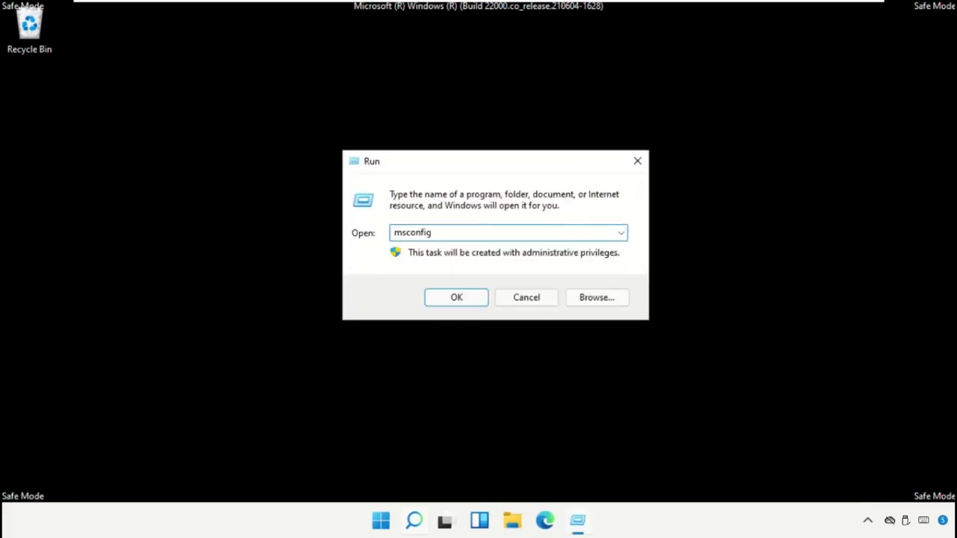
{"action": "left_click", "coordinate": [443, 297]}
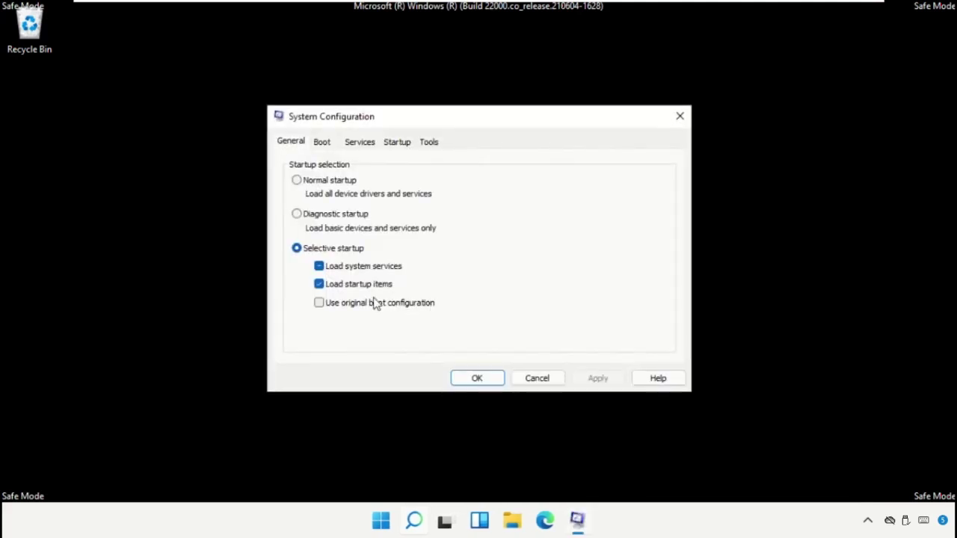
{"action": "left_click", "coordinate": [322, 142]}
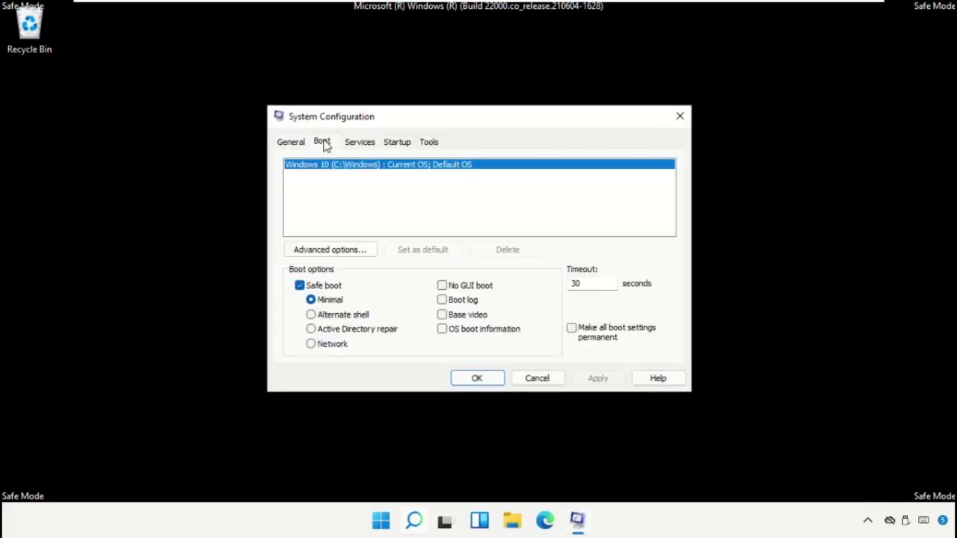
{"action": "left_click", "coordinate": [299, 285]}
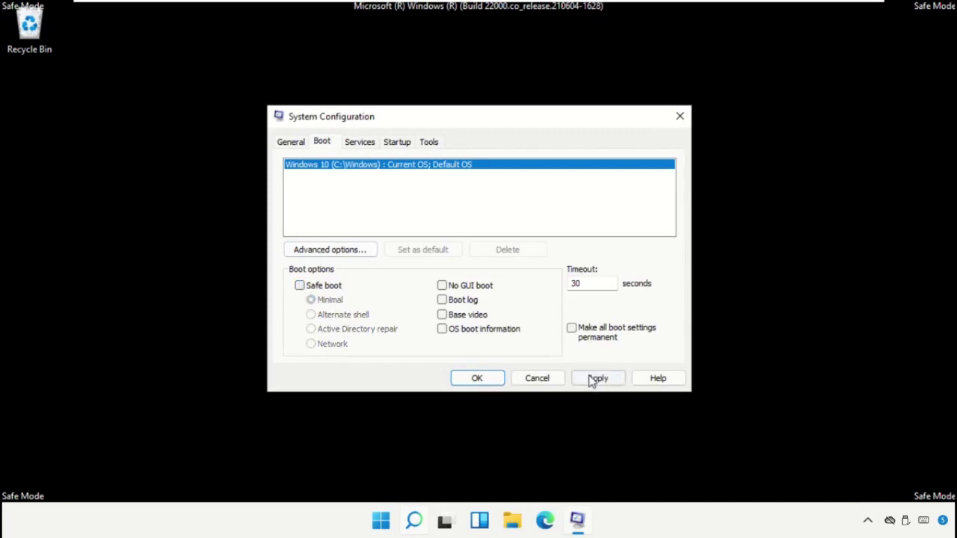
{"action": "left_click", "coordinate": [596, 379]}
{"action": "left_click", "coordinate": [487, 379]}
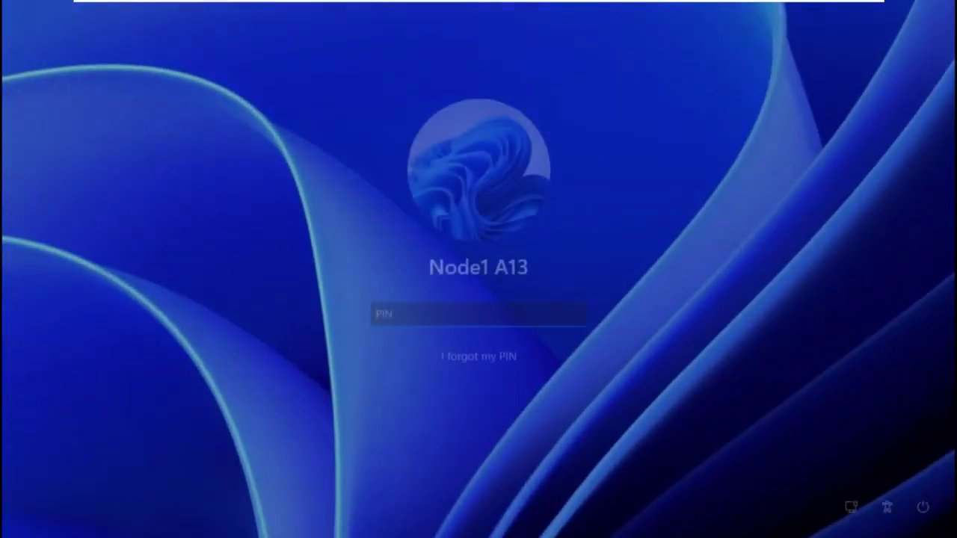
Sign in with the PIN to the normal desktop, then restart Windows from the Start menu.
{"action": "type", "text": "1234"}
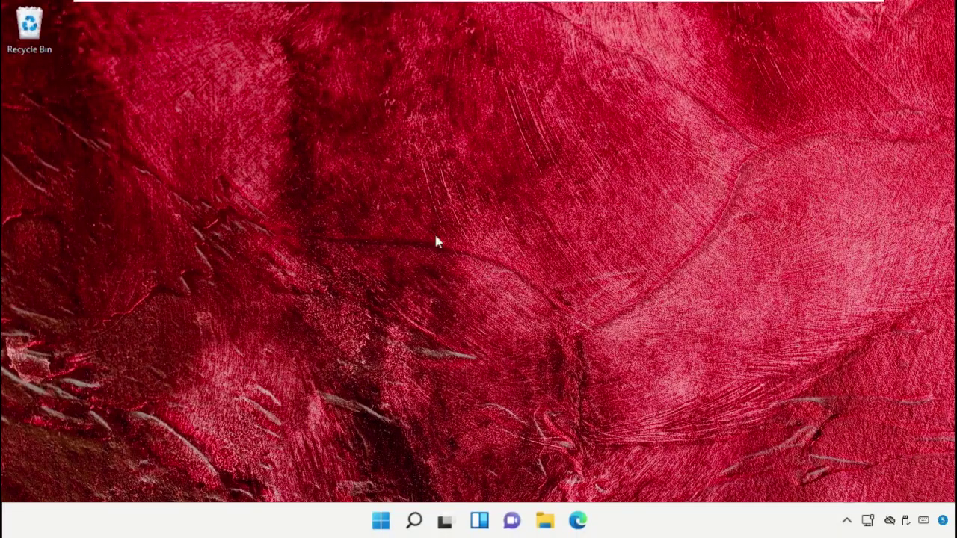
{"action": "left_click", "coordinate": [383, 523]}
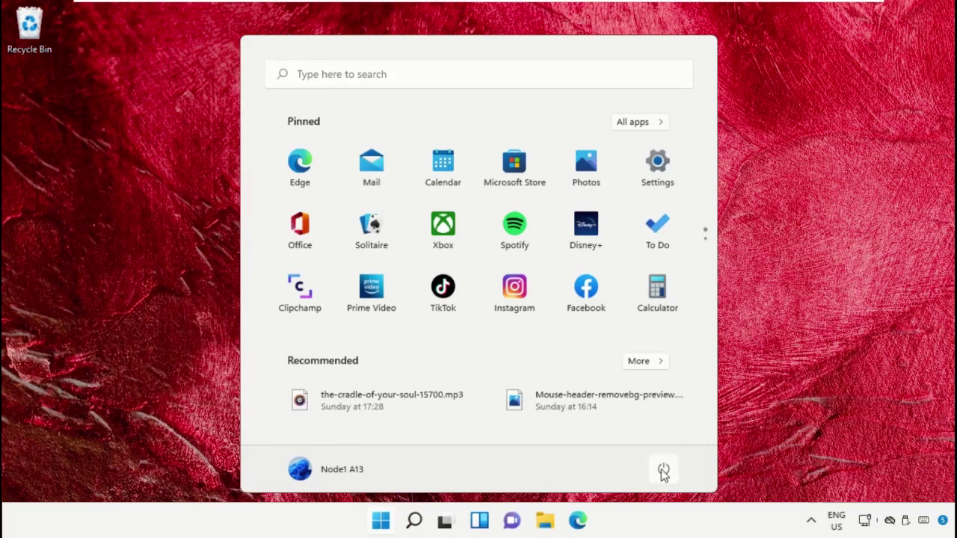
{"action": "left_click", "coordinate": [665, 472]}
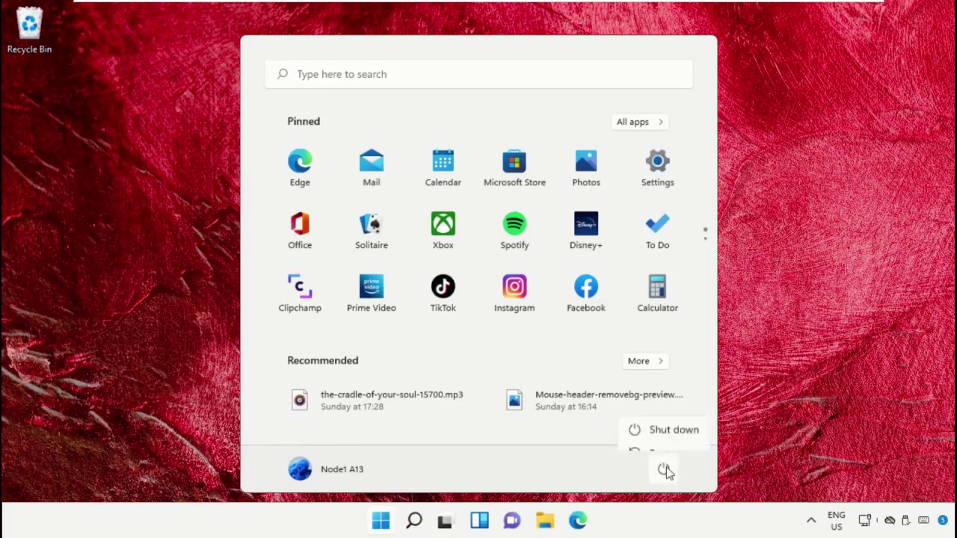
{"action": "left_click", "coordinate": [669, 441]}
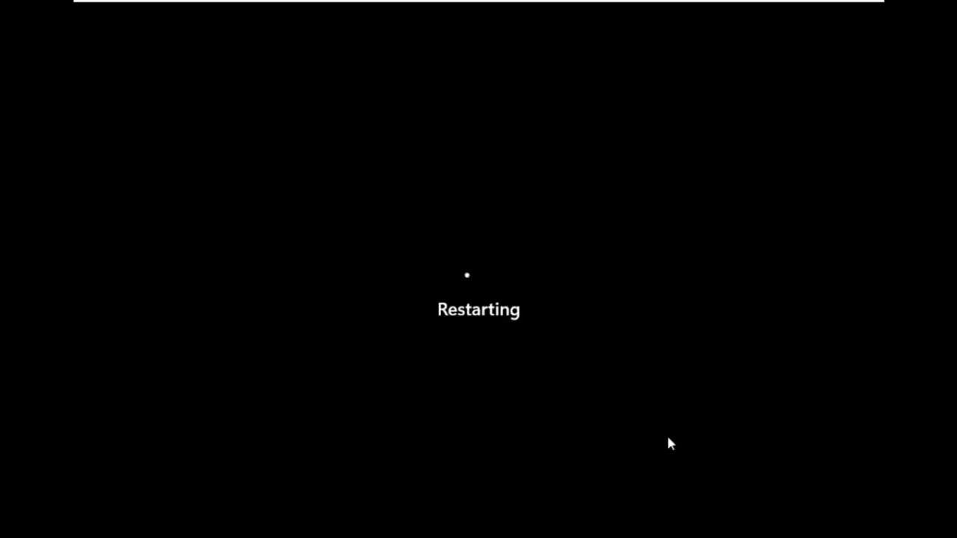